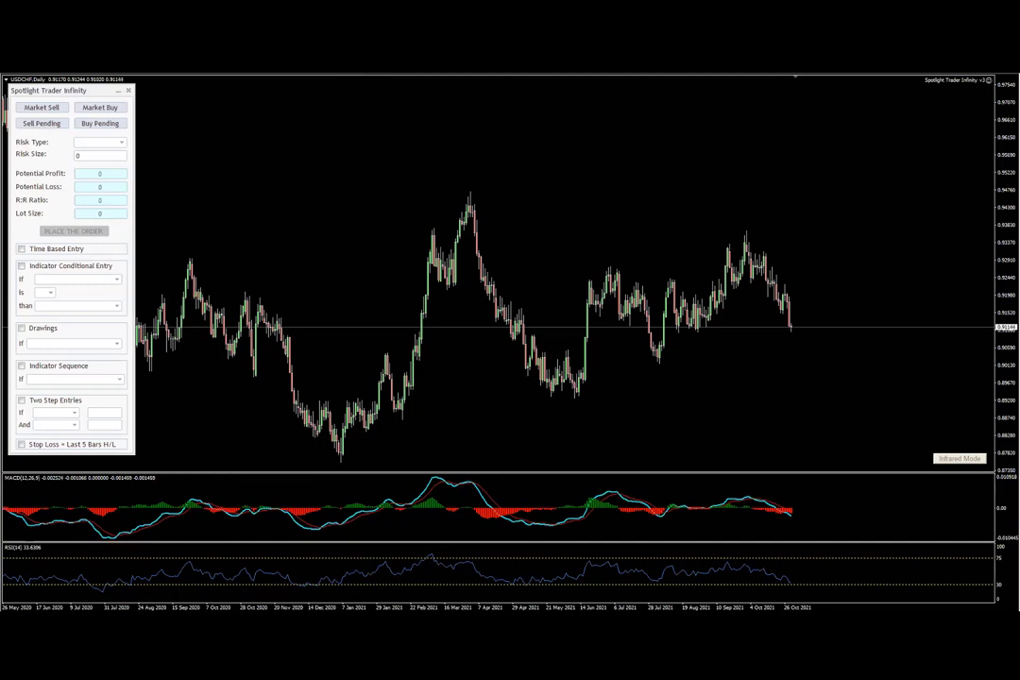
- Draw a rising trend line under the lows since January 2021 and measure the decline from the October 2021 peak
left_click_drag(343, 463, 938, 297)
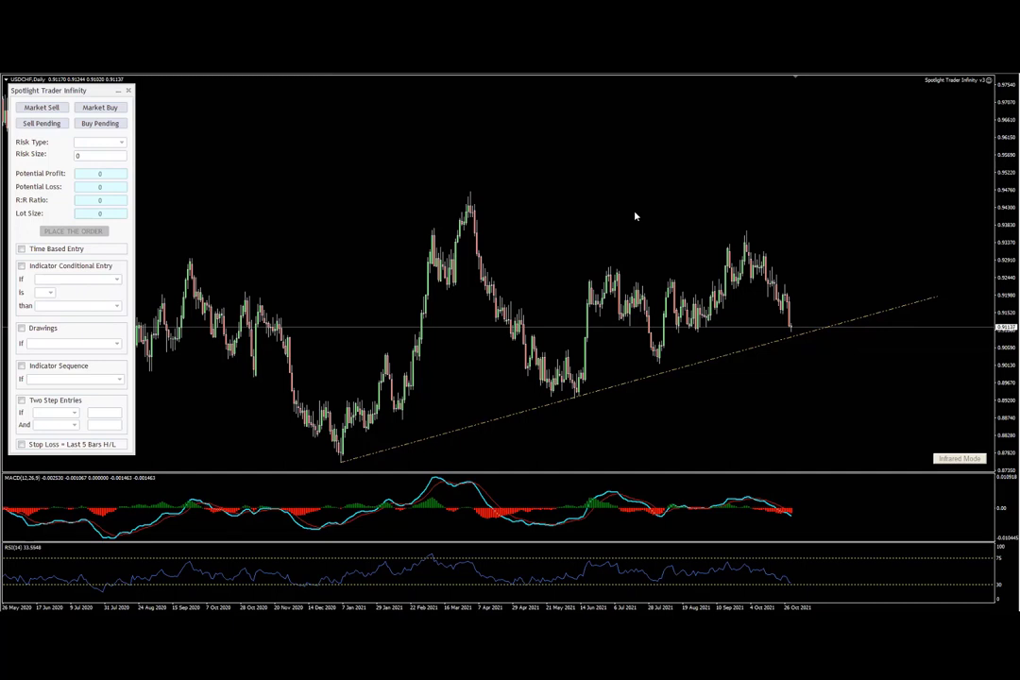
middle_click(757, 225)
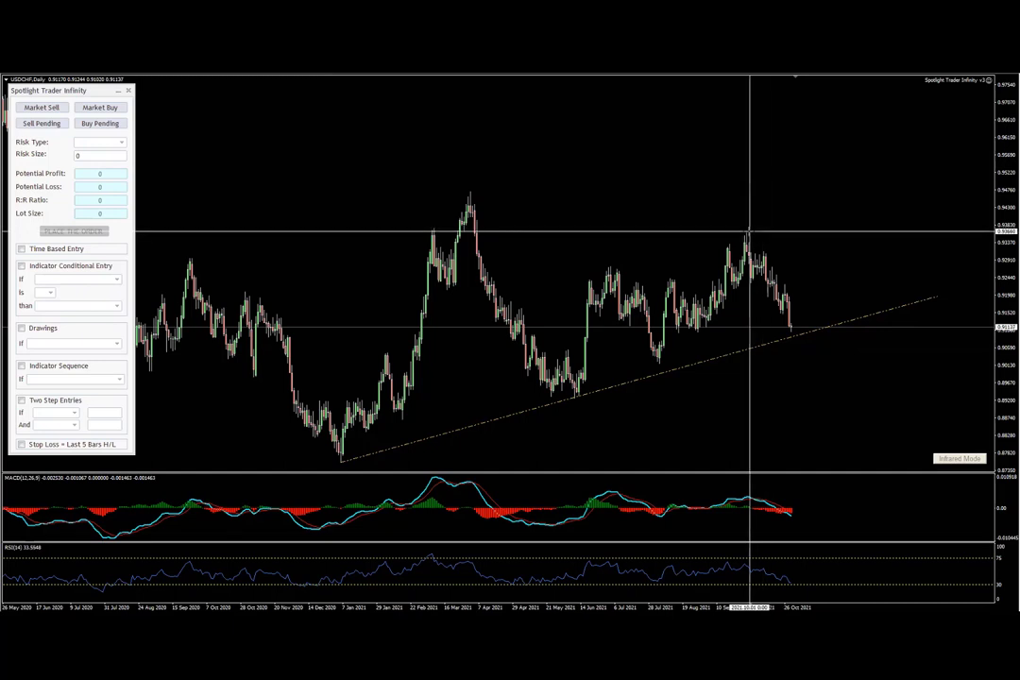
left_click_drag(747, 232, 862, 359)
middle_click(766, 250)
left_click_drag(767, 251, 828, 365)
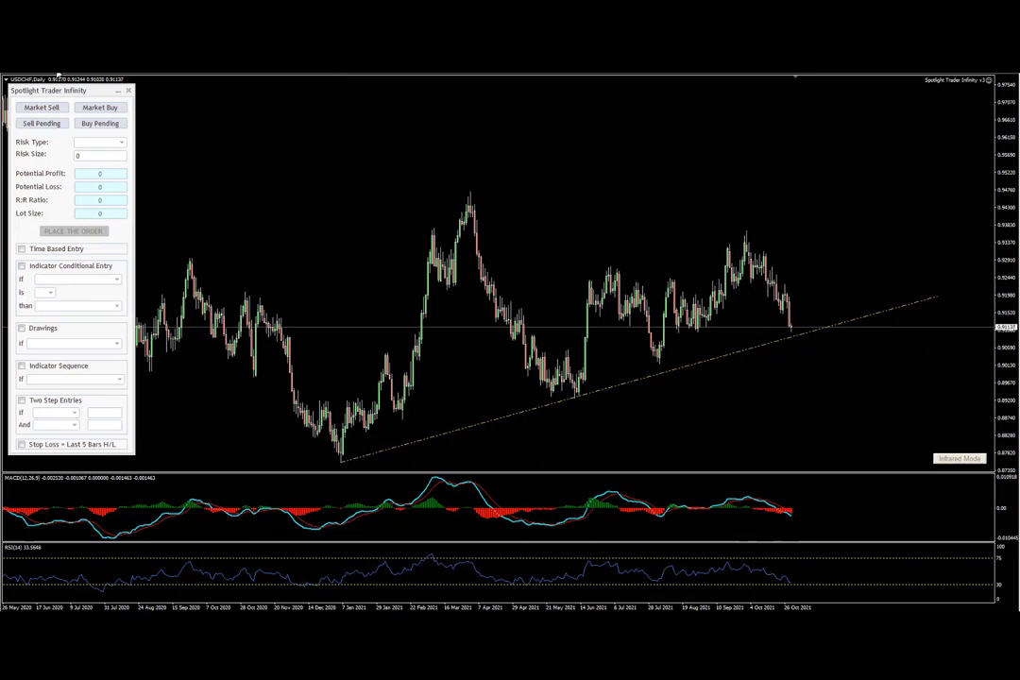
- Mark the support zone at the current price with two horizontal lines and minimise the Spotlight Trader Infinity panel
left_click(595, 331)
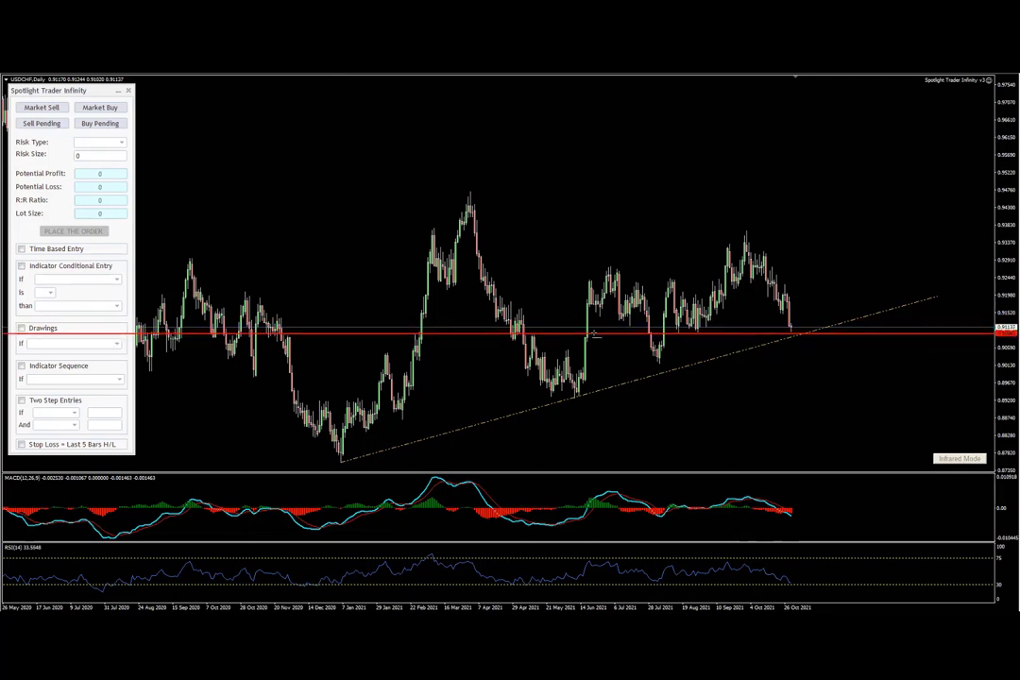
double_click(605, 332)
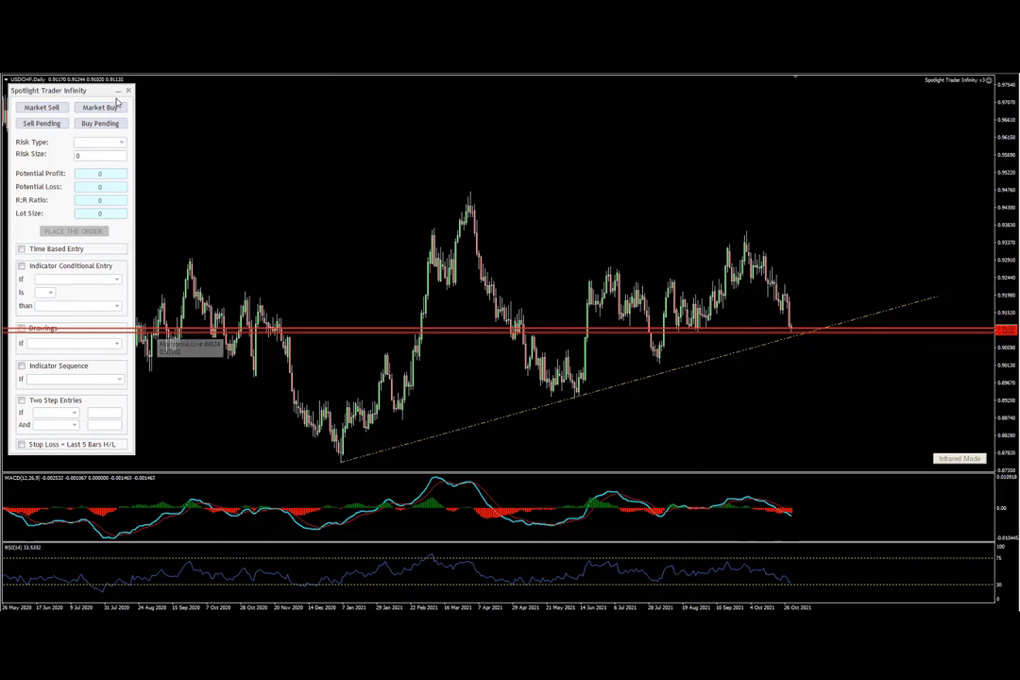
left_click(118, 91)
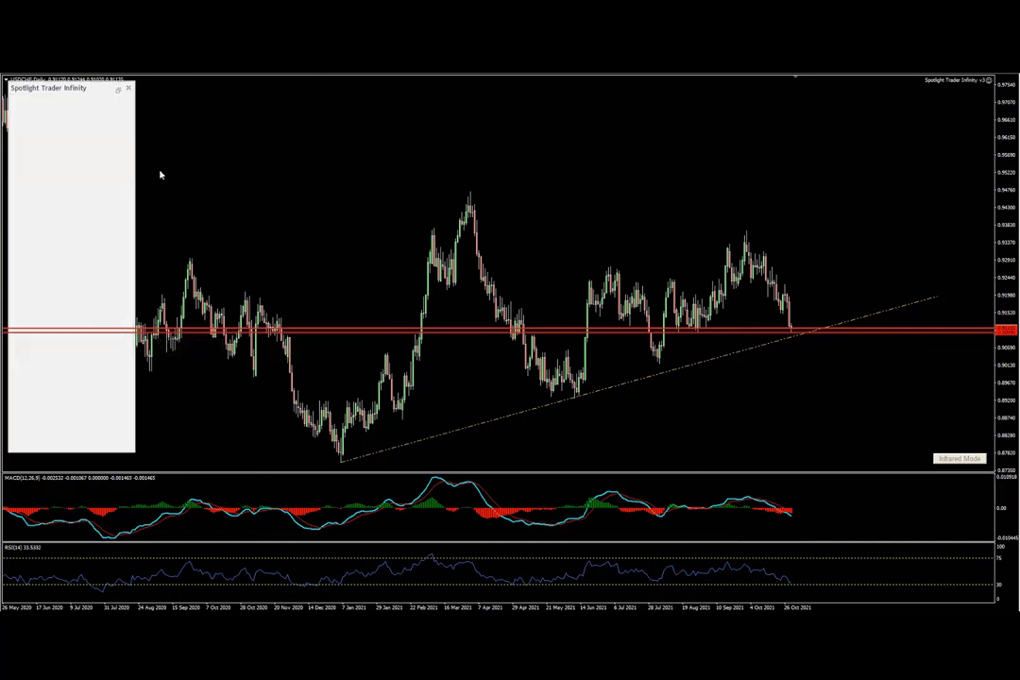
- Show the Infrared Mode profile, bracket its densest price zone beside the latest candles, and hide the profile and bracket
left_click(959, 459)
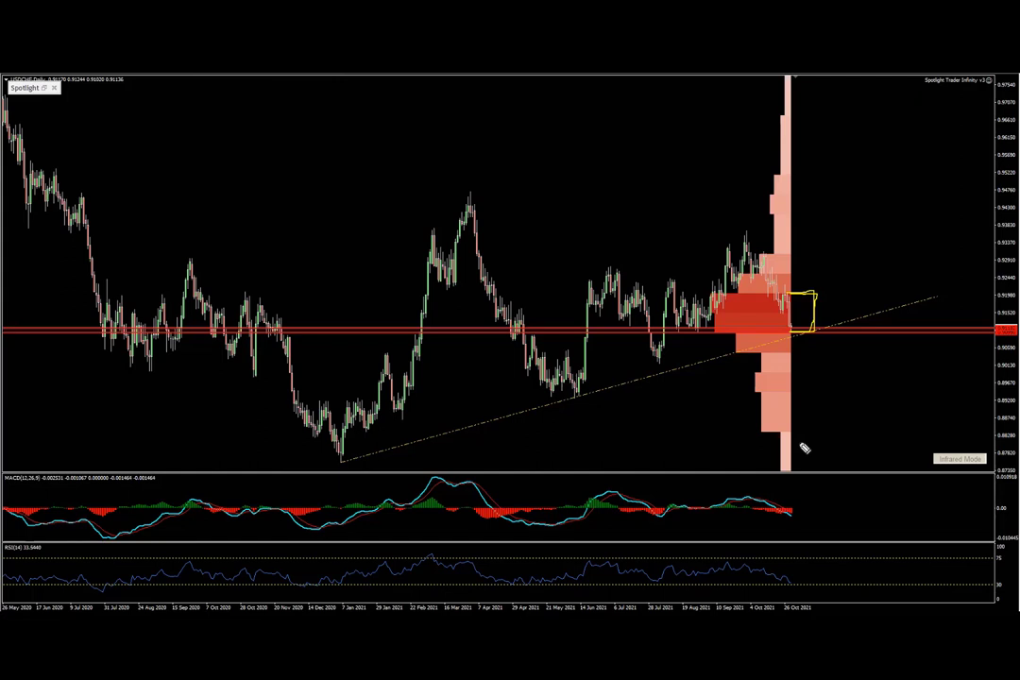
left_click(950, 460)
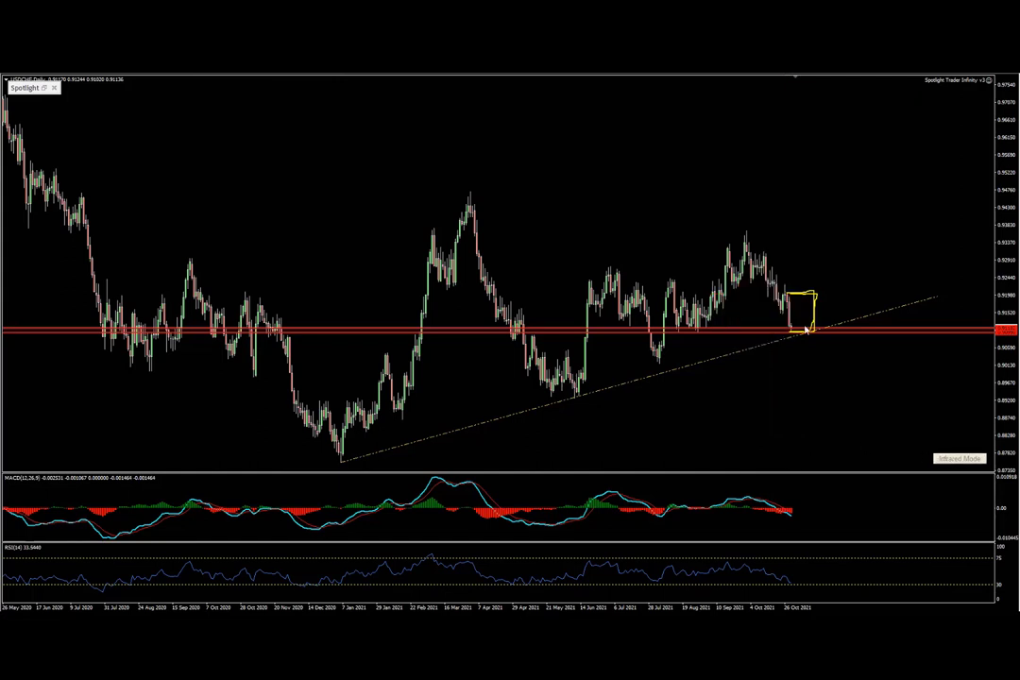
key("Escape")
- Measure the potential rise from the support zone and sketch a bounce up to a circled target, then clear the sketch
middle_click(791, 334)
mouse_move(794, 333)
left_mouse_down()
mouse_move(838, 180)
mouse_move(852, 197)
mouse_move(813, 201)
left_mouse_up()
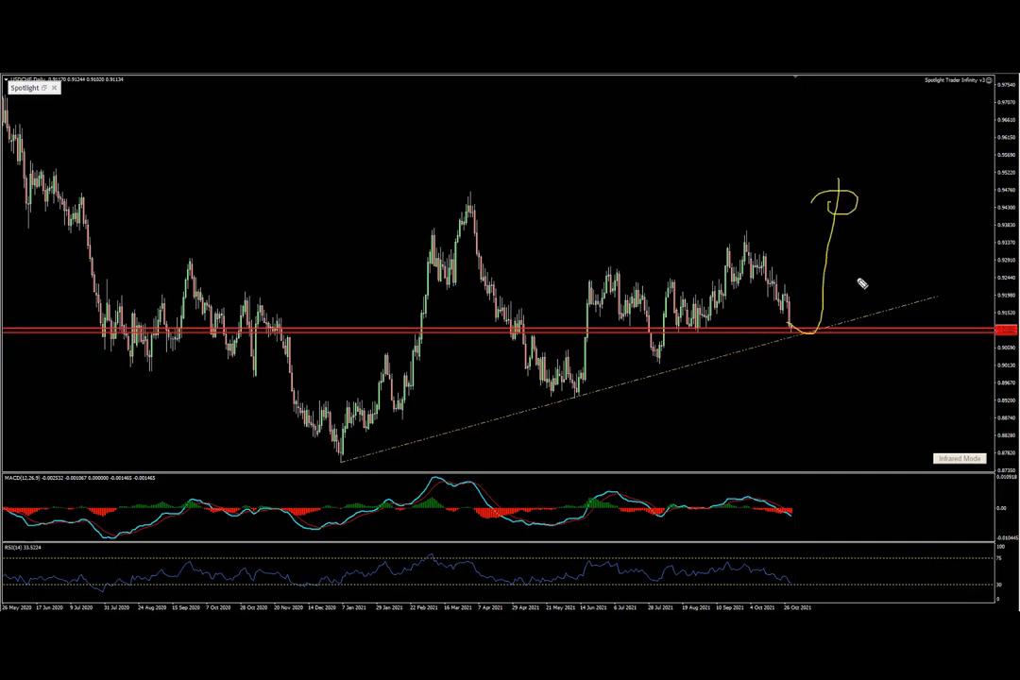
left_click_drag(789, 325, 810, 312)
key("Escape")
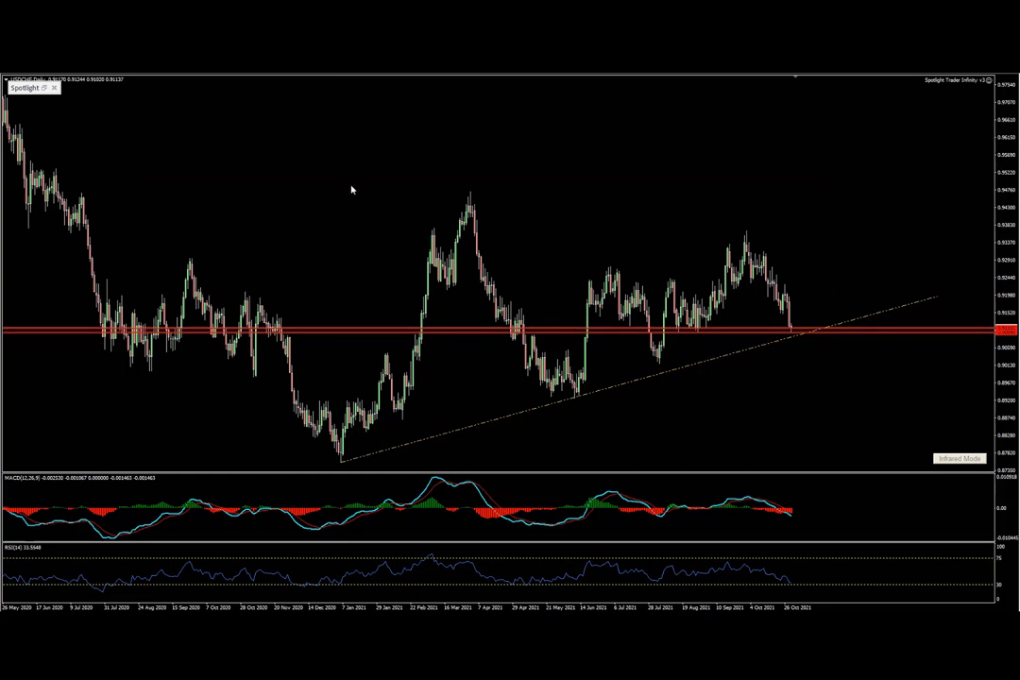
- Switch the chart to H4, outline the falling swings, the MACD low and the range boundaries, and erase the annotations
left_click(247, 75)
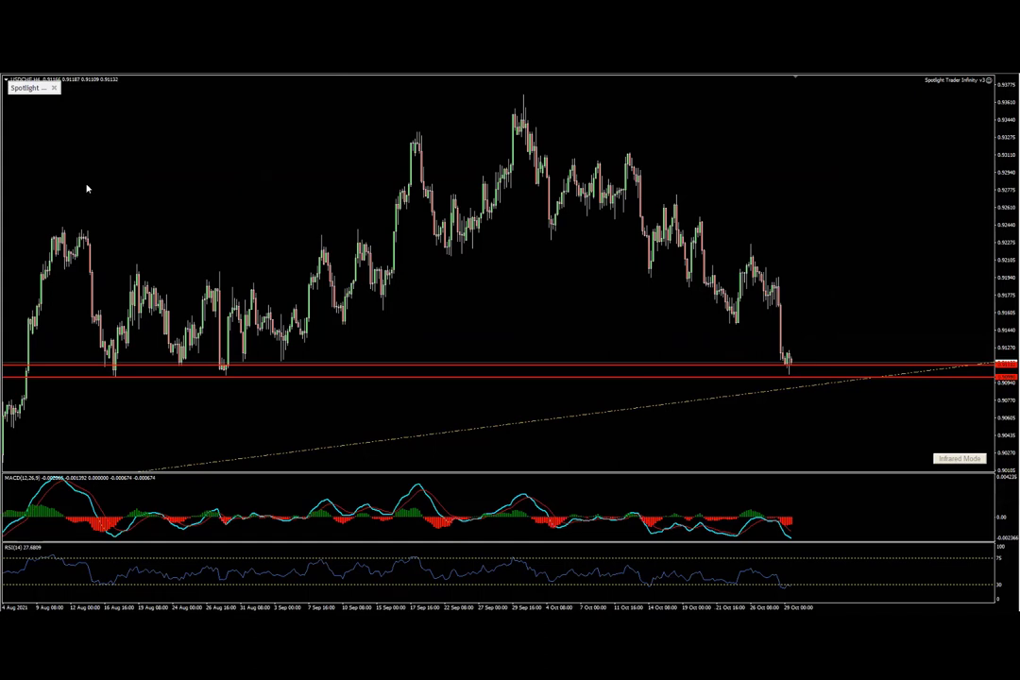
mouse_move(515, 116)
left_mouse_down()
mouse_move(521, 137)
mouse_move(619, 205)
mouse_move(729, 313)
mouse_move(798, 359)
left_mouse_up()
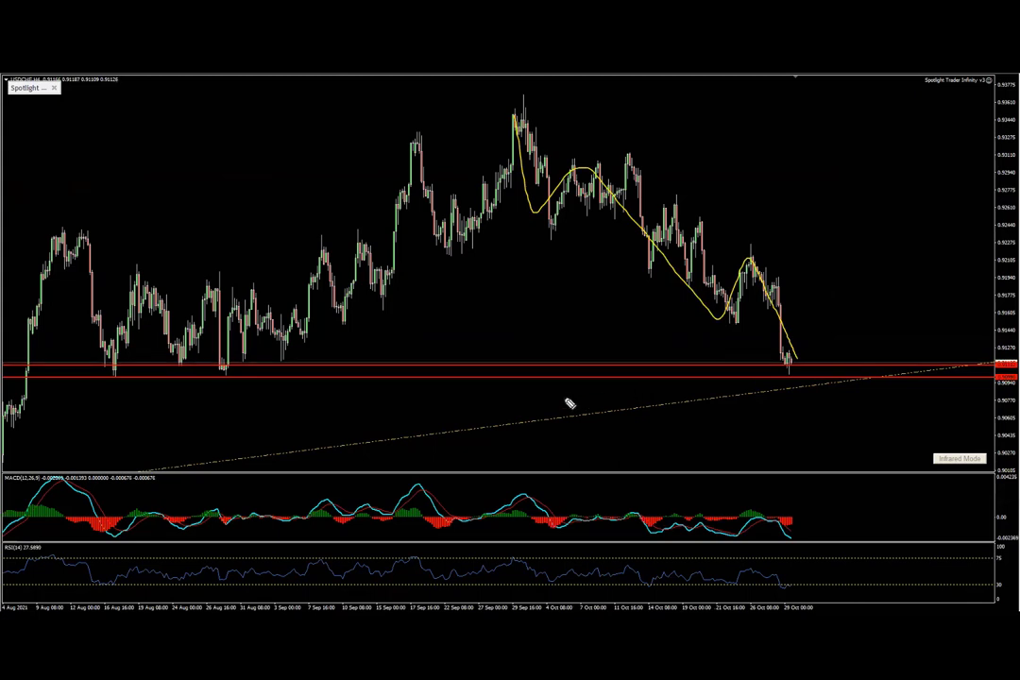
left_click_drag(727, 535, 833, 534)
left_click_drag(61, 107, 814, 105)
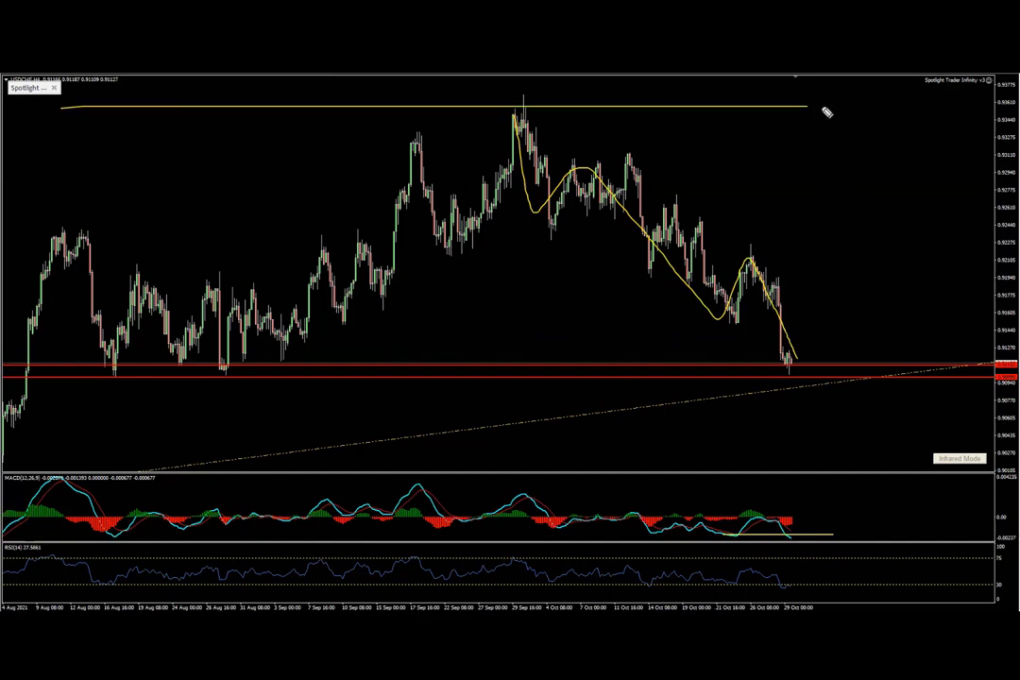
left_click_drag(61, 369, 877, 346)
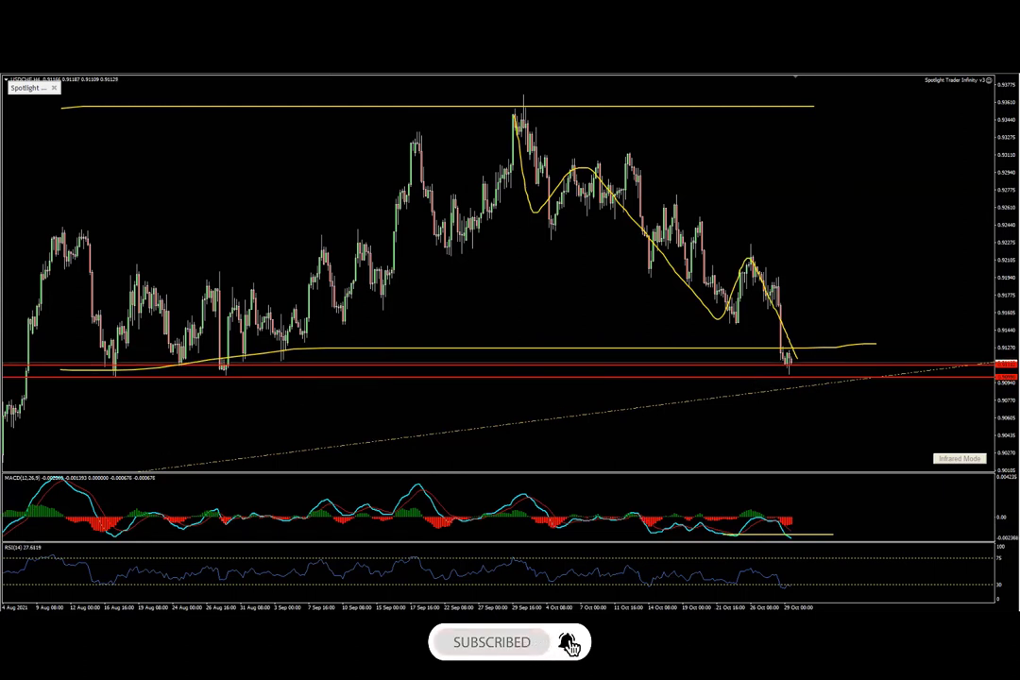
key("e")
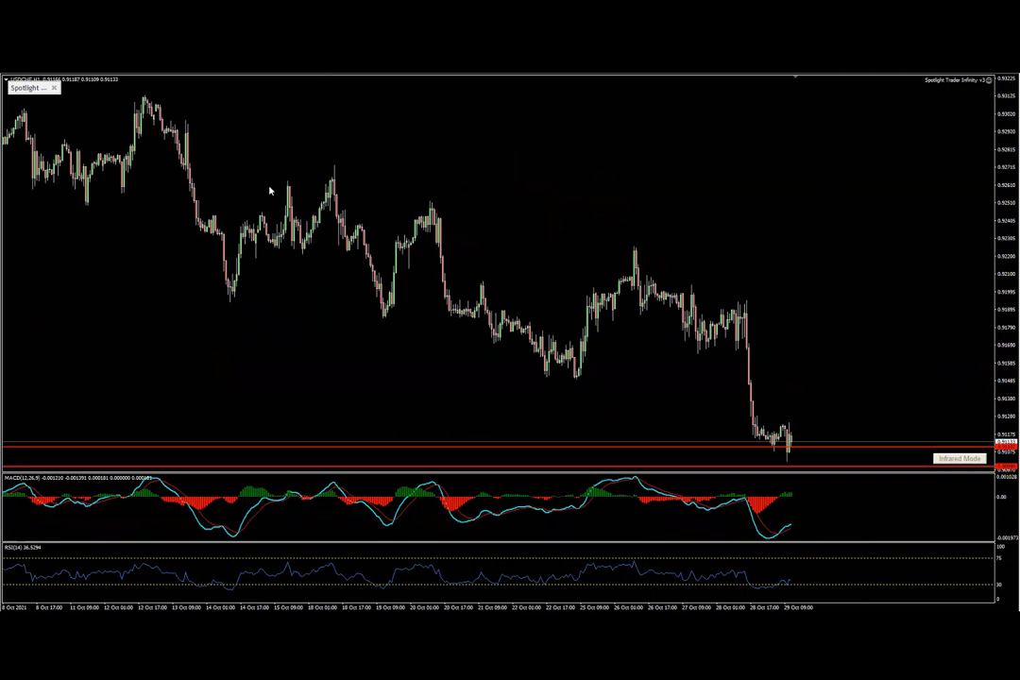
- Switch the chart to H1 and mark the latest consolidation range and the MACD line turning up beneath it
left_click_drag(1004, 326, 1006, 280)
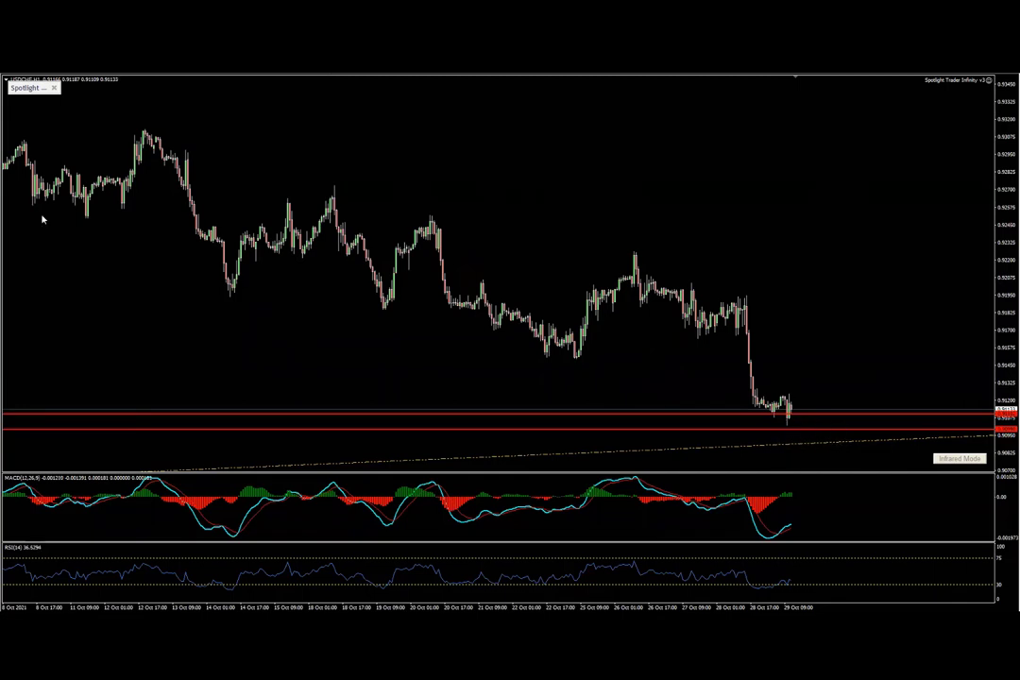
mouse_move(752, 394)
left_mouse_down()
mouse_move(821, 395)
mouse_move(795, 412)
mouse_move(828, 412)
left_mouse_up()
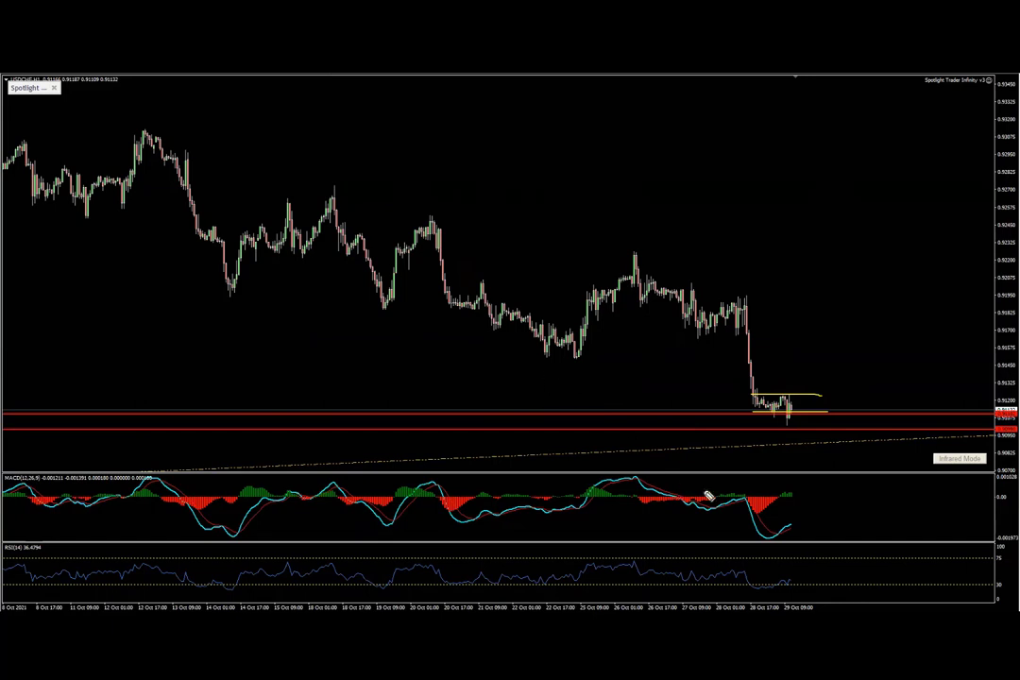
left_click_drag(773, 546, 811, 534)
- Box and arrow the MACD pattern around 20–21 October and trace the matching price swing above it
mouse_move(437, 483)
left_mouse_down()
mouse_move(440, 523)
mouse_move(484, 530)
mouse_move(511, 516)
mouse_move(510, 483)
mouse_move(465, 479)
mouse_move(450, 514)
left_mouse_up()
left_click_drag(444, 517, 495, 504)
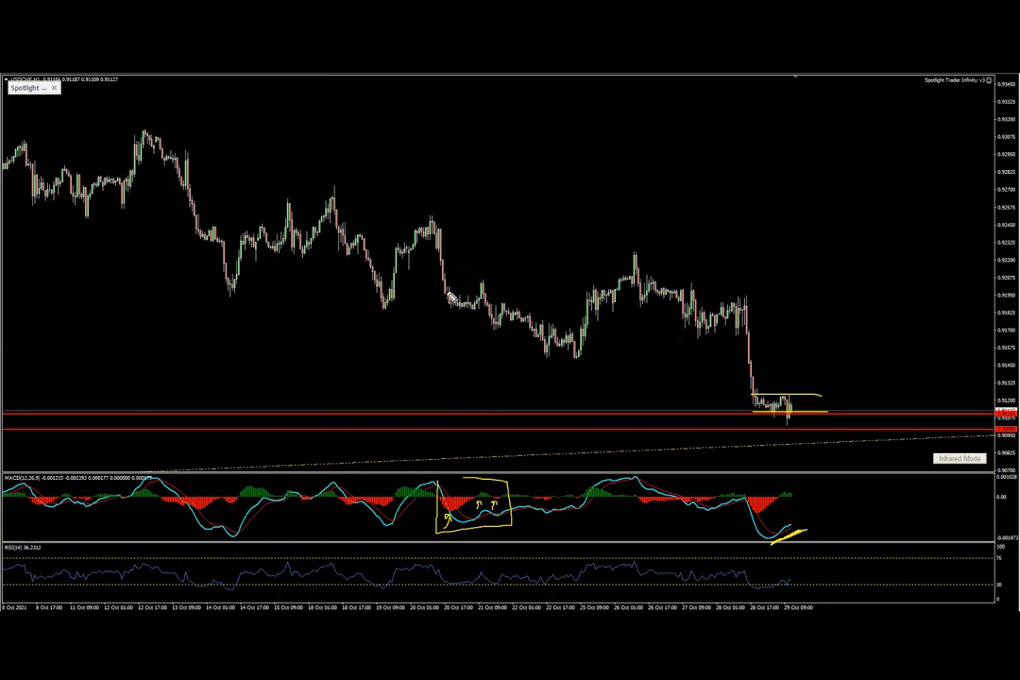
mouse_move(437, 250)
left_mouse_down()
mouse_move(465, 318)
mouse_move(482, 279)
mouse_move(493, 317)
left_mouse_up()
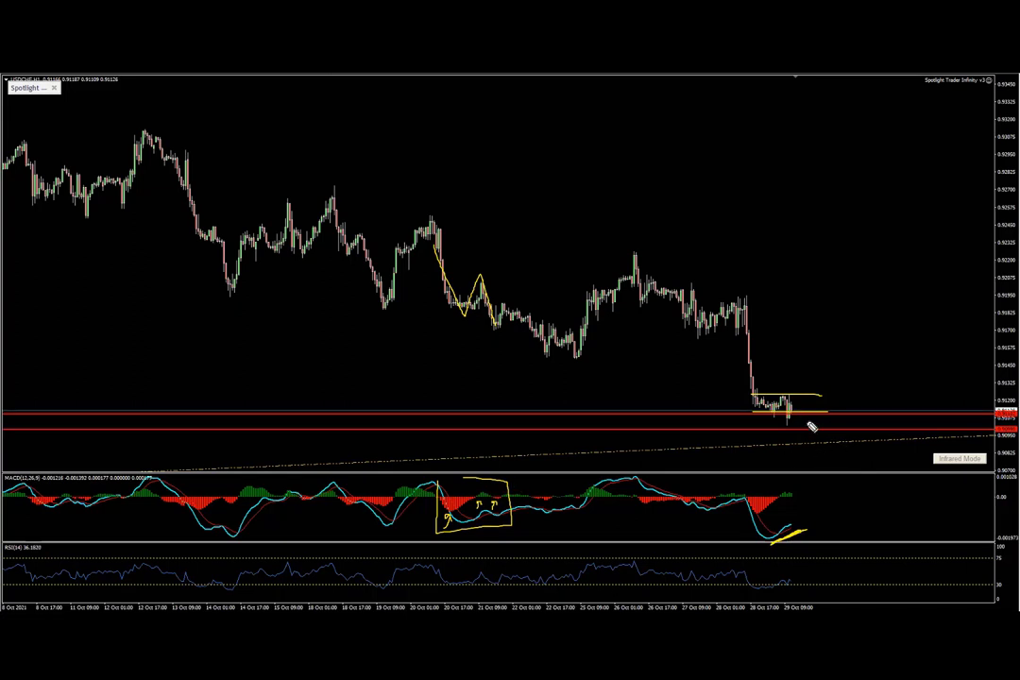
- Sketch a further drop at the support zone, clear the annotations and underline the latest candle lows
left_click_drag(796, 413, 805, 454)
left_click(861, 475)
left_click_drag(765, 419, 809, 421)
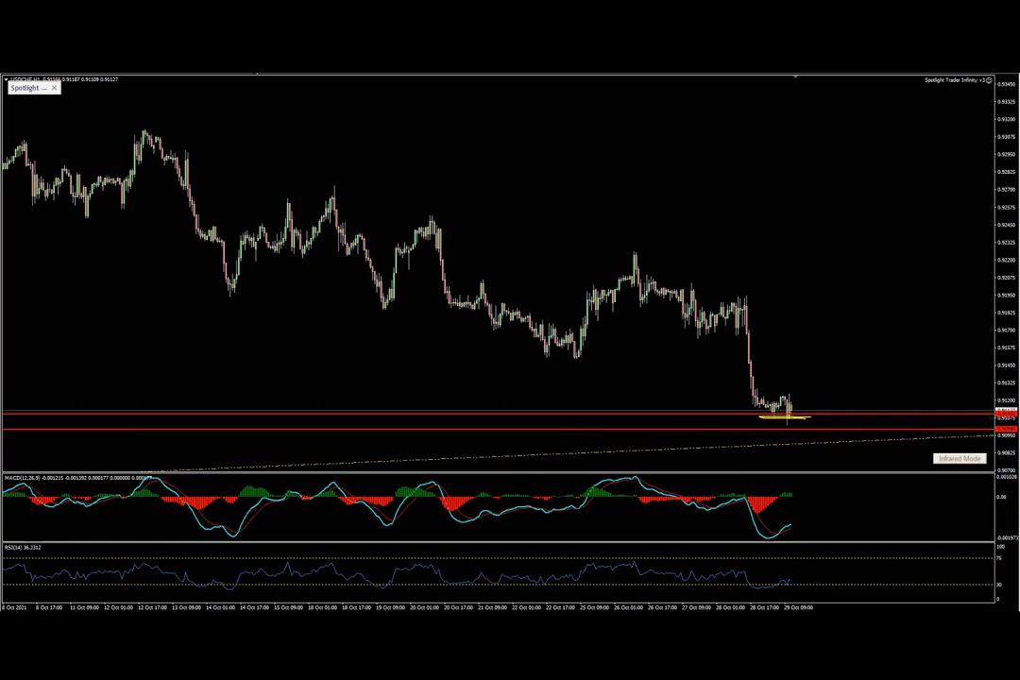
- Check the M30 chart, mark a dip beside its latest MACD histogram bars and return the chart to H1
left_click(254, 66)
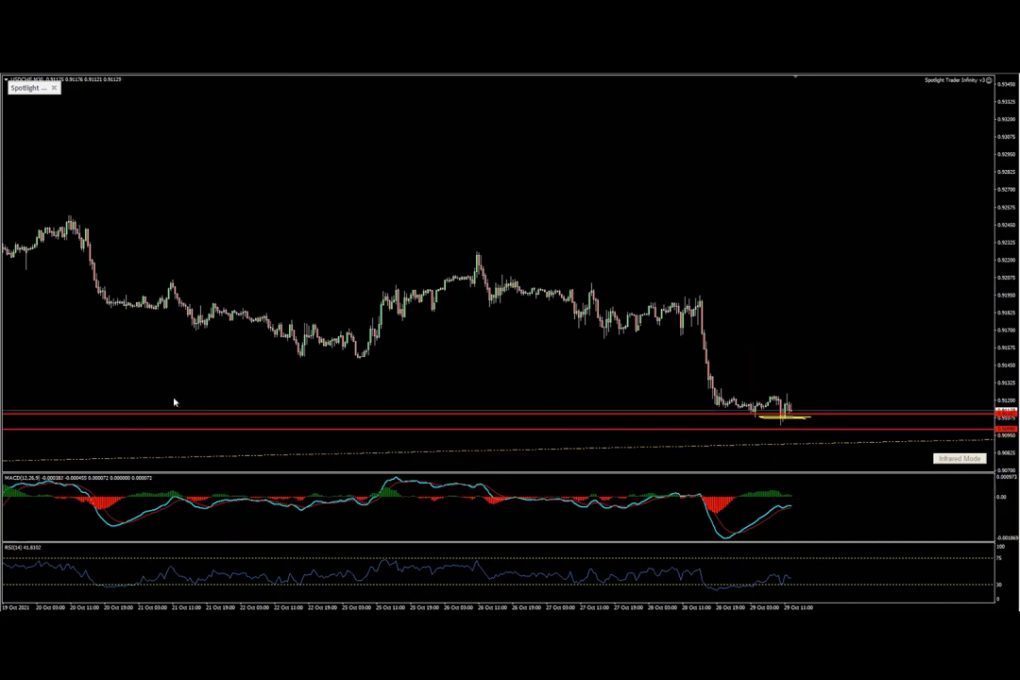
left_click_drag(792, 499, 803, 501)
key("Page_Up")
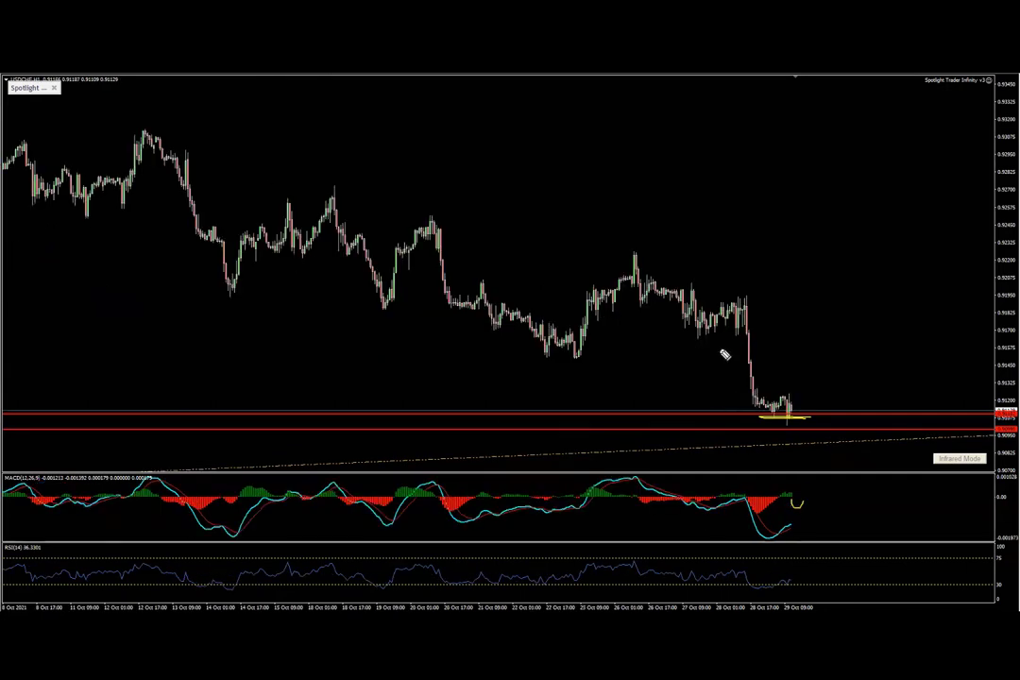
- Sketch the expected price drop towards the trend line, the accompanying MACD dip and higher low, and a long downtrend arrow
left_click_drag(792, 406, 807, 427)
mouse_move(802, 495)
left_mouse_down()
mouse_move(827, 503)
mouse_move(803, 496)
mouse_move(826, 501)
mouse_move(814, 504)
left_mouse_up()
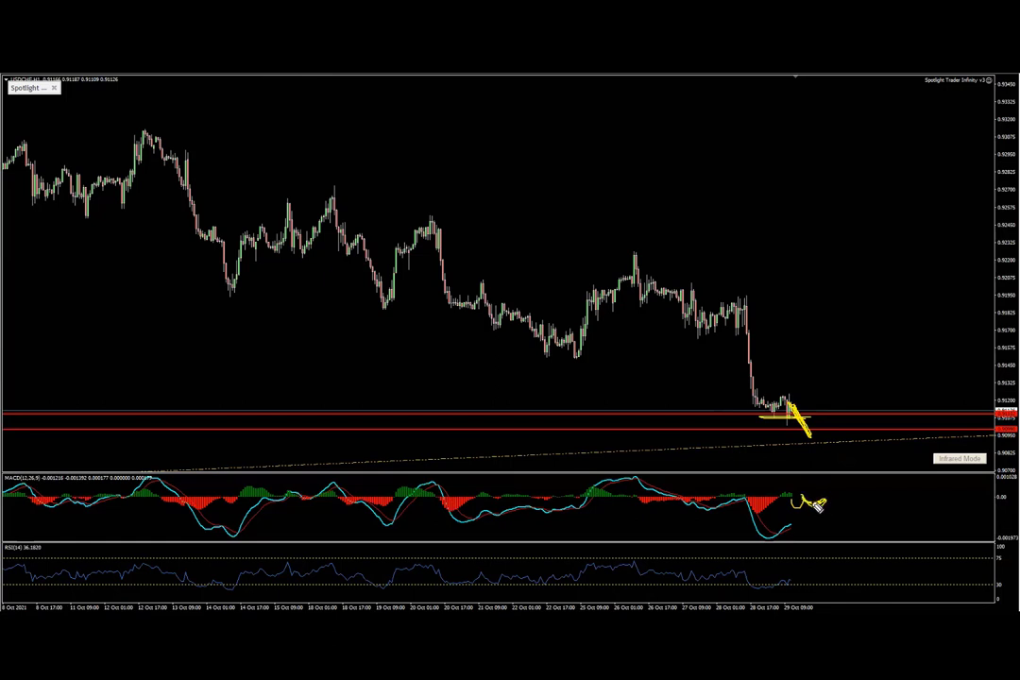
mouse_move(772, 542)
left_mouse_down()
mouse_move(810, 525)
mouse_move(837, 537)
mouse_move(845, 514)
left_mouse_up()
mouse_move(253, 126)
left_mouse_down()
mouse_move(614, 209)
mouse_move(879, 335)
mouse_move(910, 378)
mouse_move(904, 371)
mouse_move(923, 368)
left_mouse_up()
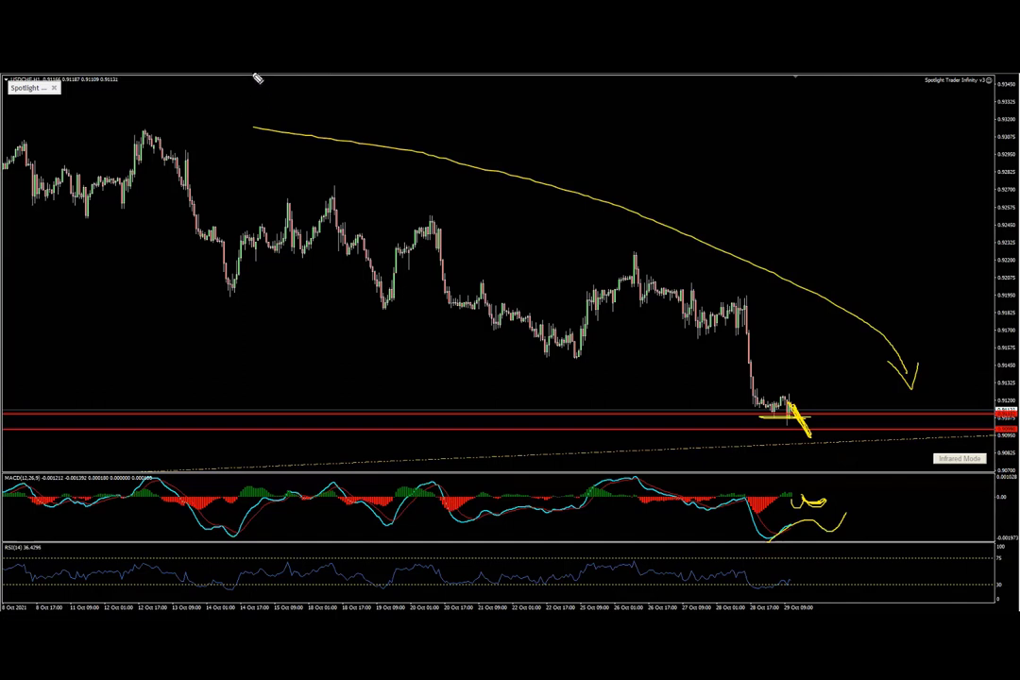
- On a wider H1 view, draw a vertical marker at the late-September peak and a curved arrow following the decline
mouse_move(257, 81)
left_mouse_down()
mouse_move(279, 90)
mouse_move(298, 73)
left_mouse_up()
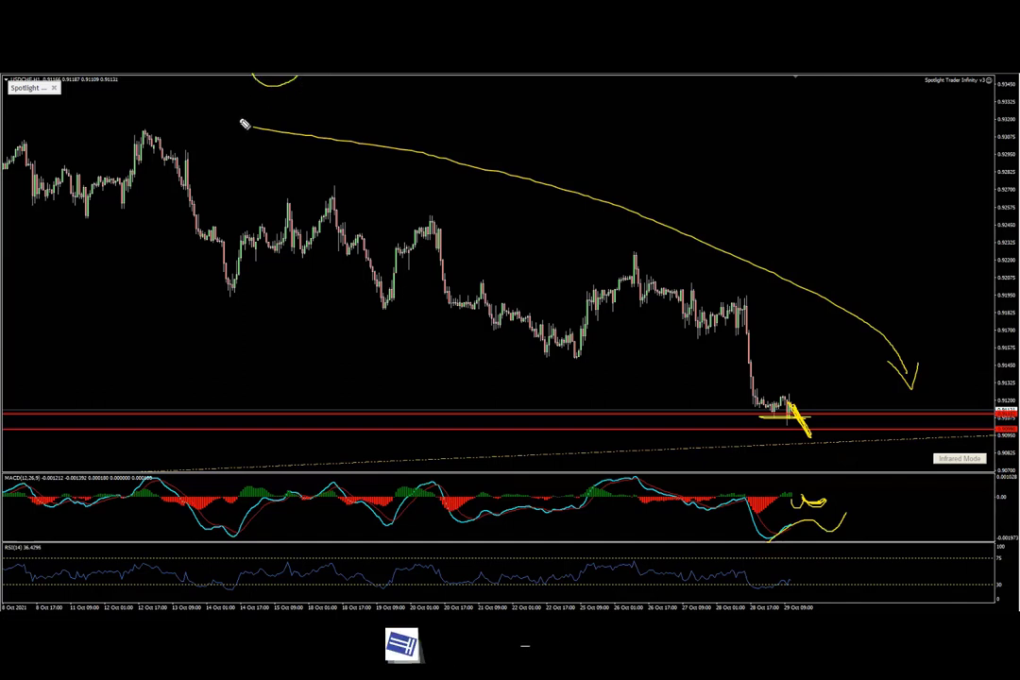
left_click(342, 71)
left_click(342, 71)
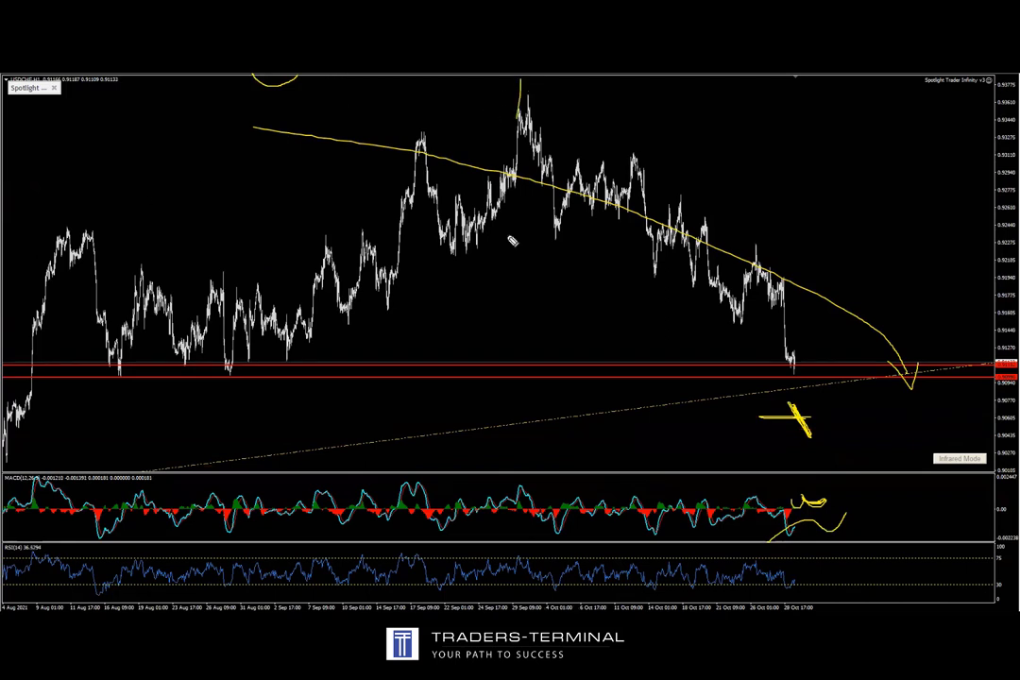
left_click_drag(510, 137, 507, 340)
mouse_move(510, 137)
left_mouse_down()
mouse_move(715, 171)
mouse_move(857, 283)
mouse_move(873, 275)
left_mouse_up()
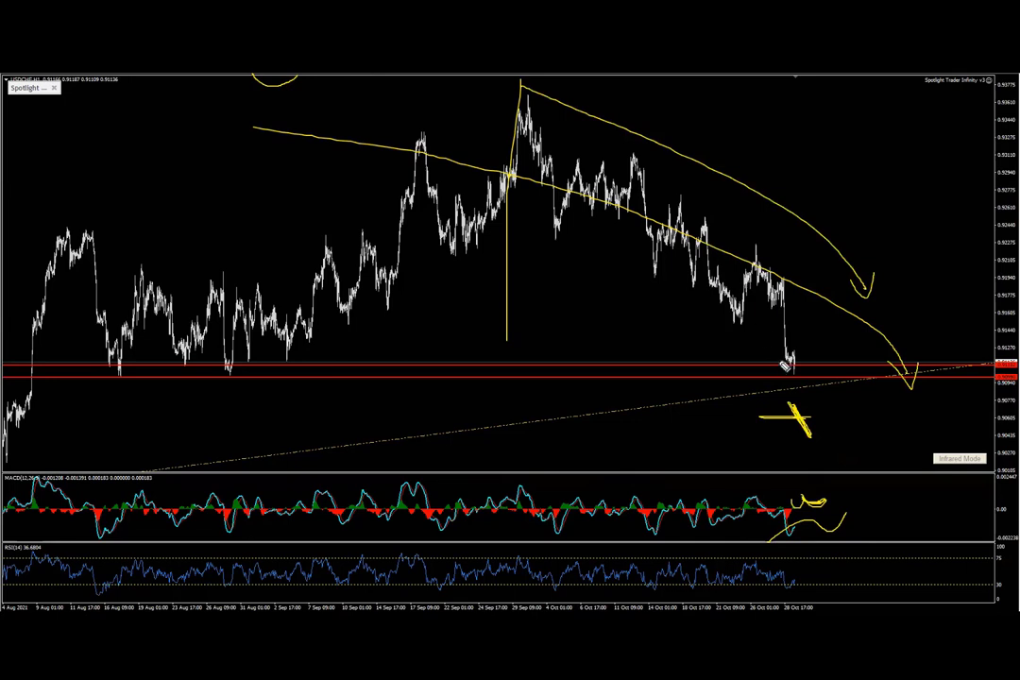
- Sketch the expected bounce at support and the downward waves with the 26 October peak circled, and clear all annotations
mouse_move(782, 359)
left_mouse_down()
mouse_move(810, 383)
mouse_move(841, 334)
left_mouse_up()
mouse_move(515, 154)
left_mouse_down()
mouse_move(605, 188)
mouse_move(781, 370)
mouse_move(761, 273)
mouse_move(780, 392)
left_mouse_up()
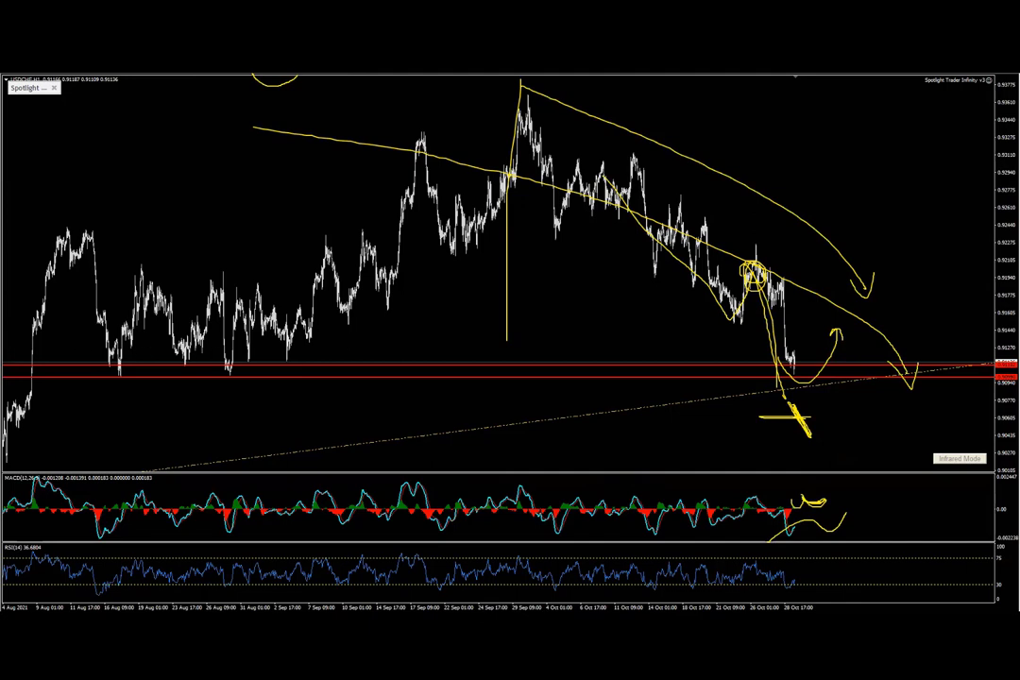
key("Escape")
- Sketch a rounded bottom followed by a higher pullback and an upward arrow below the price, and clear it
mouse_move(421, 302)
left_mouse_down()
mouse_move(458, 337)
mouse_move(478, 280)
left_mouse_up()
mouse_move(452, 336)
left_mouse_down()
mouse_move(420, 295)
mouse_move(474, 316)
mouse_move(496, 306)
mouse_move(517, 250)
mouse_move(538, 277)
left_mouse_up()
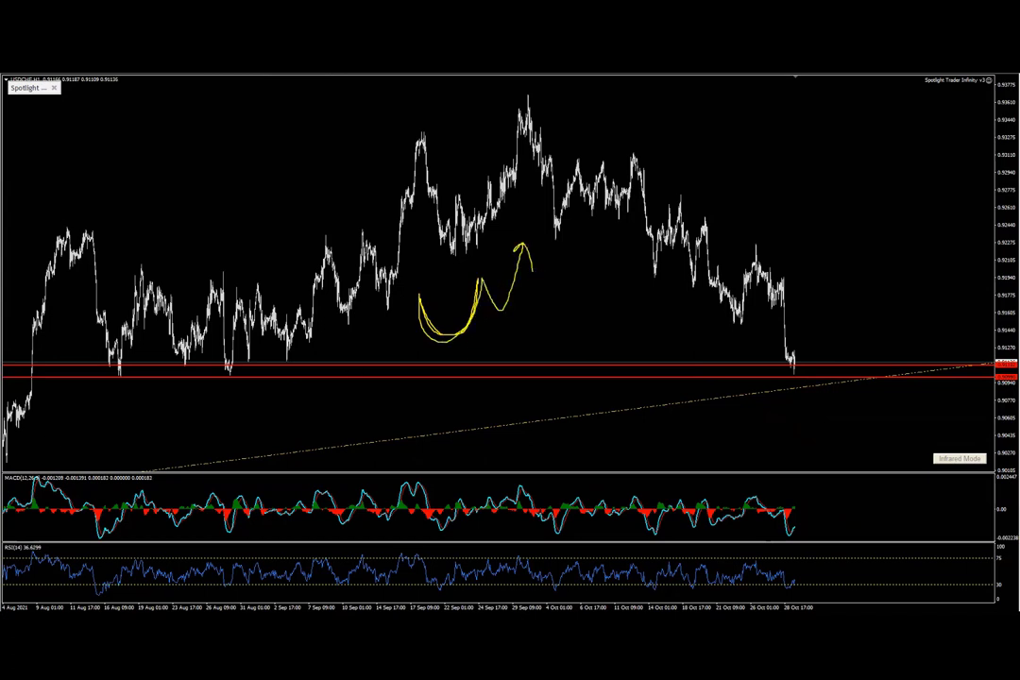
key("Escape")
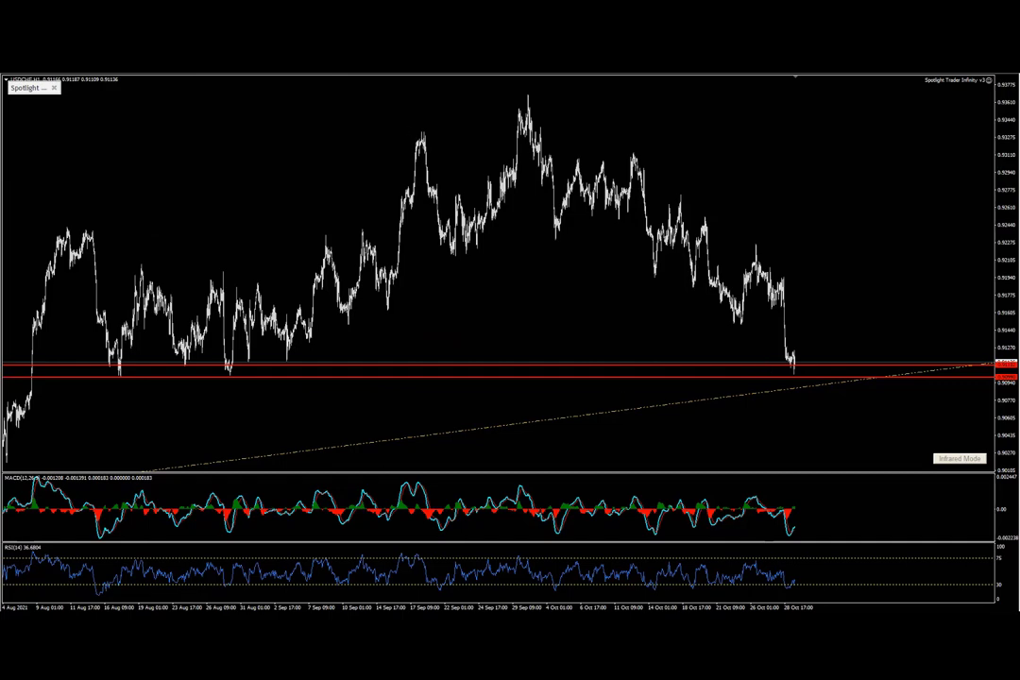
- On a closer H1 view, sketch a price dip below the support zone with a rising MACD low and an upward arrow
key("plus")
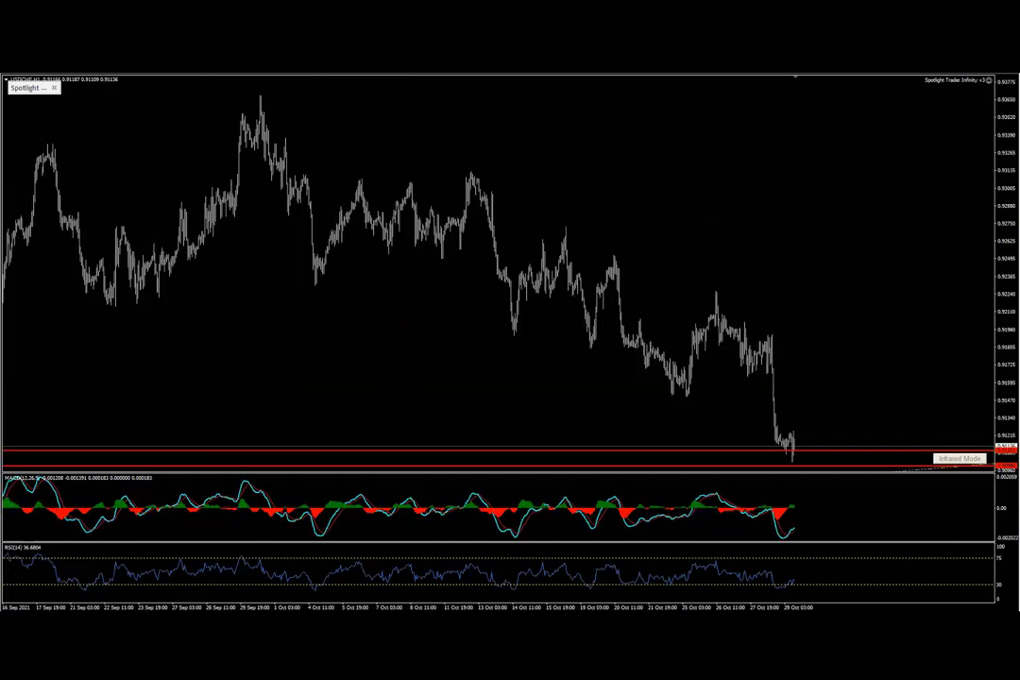
key("plus")
left_click_drag(1007, 274, 695, 305)
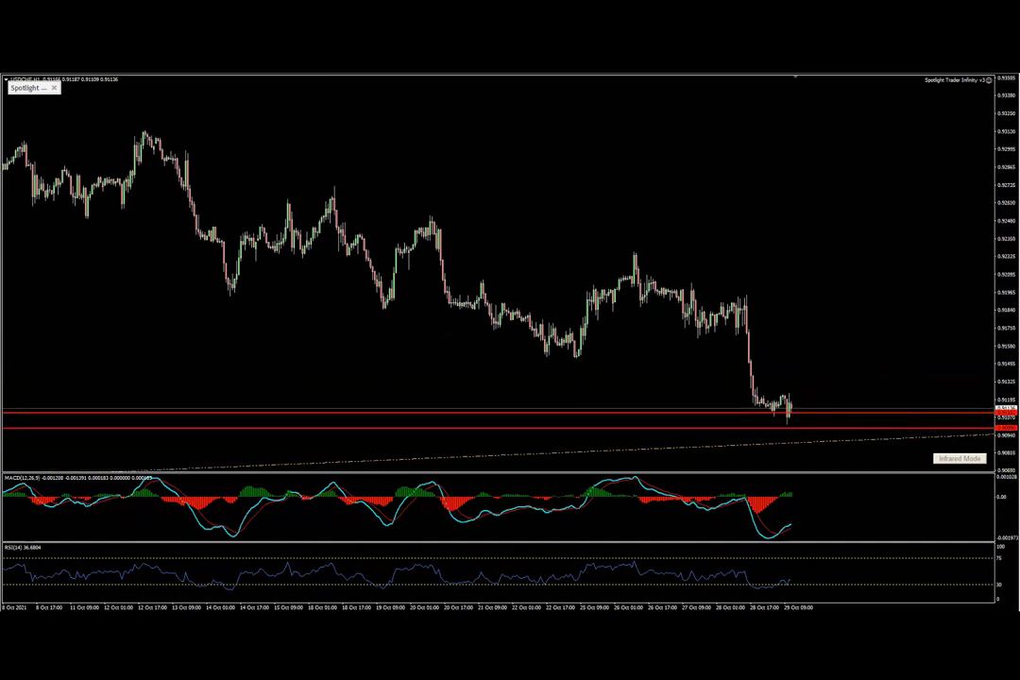
left_click_drag(784, 529, 830, 515)
mouse_move(776, 551)
left_mouse_down()
mouse_move(828, 537)
mouse_move(818, 541)
left_mouse_up()
mouse_move(793, 404)
left_mouse_down()
mouse_move(817, 440)
mouse_move(821, 411)
left_mouse_up()
- Enlarge the MACD pane and draw a box around its pattern from about 20 to 22 October
key("ctrl+shift+1")
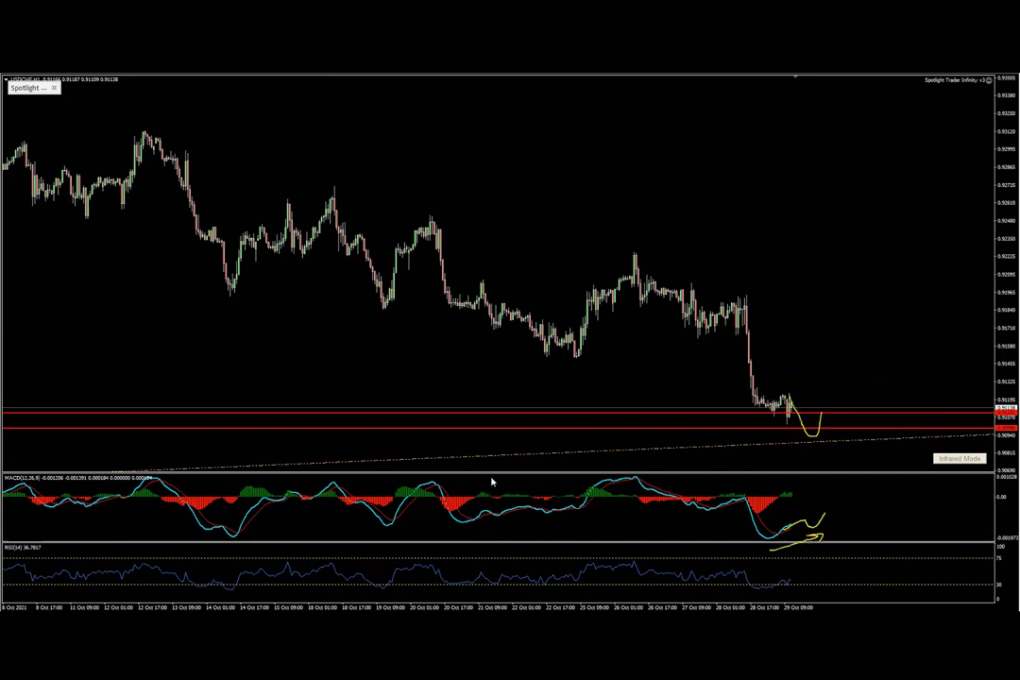
left_click_drag(492, 472, 497, 365)
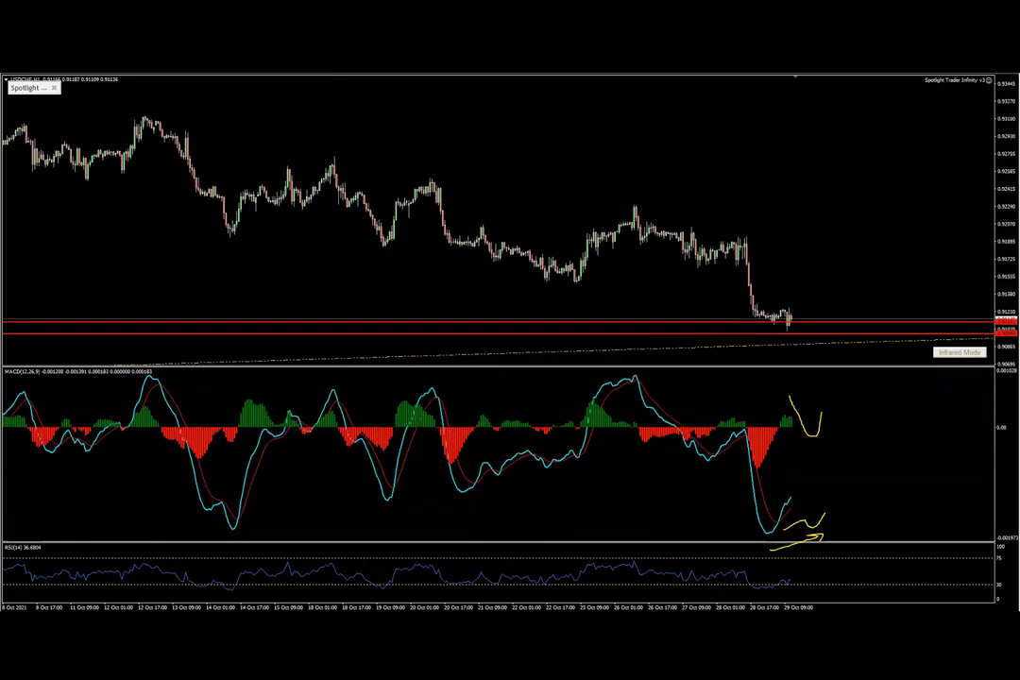
mouse_move(418, 393)
left_mouse_down()
mouse_move(523, 463)
mouse_move(484, 524)
mouse_move(433, 400)
left_mouse_up()
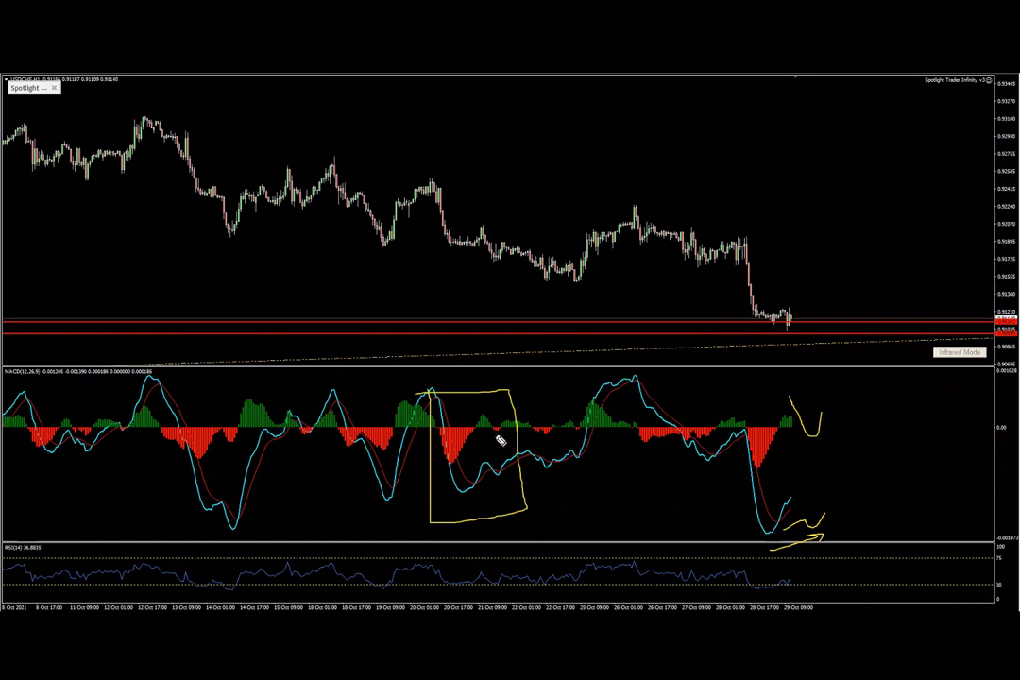
- Mark the MACD dip around 21 October, clear the annotations, and highlight the same small dip with a fresh curved stroke
left_click_drag(491, 428, 501, 433)
mouse_move(327, 467)
left_mouse_down()
mouse_move(349, 484)
mouse_move(339, 496)
mouse_move(351, 486)
left_mouse_up()
key("e")
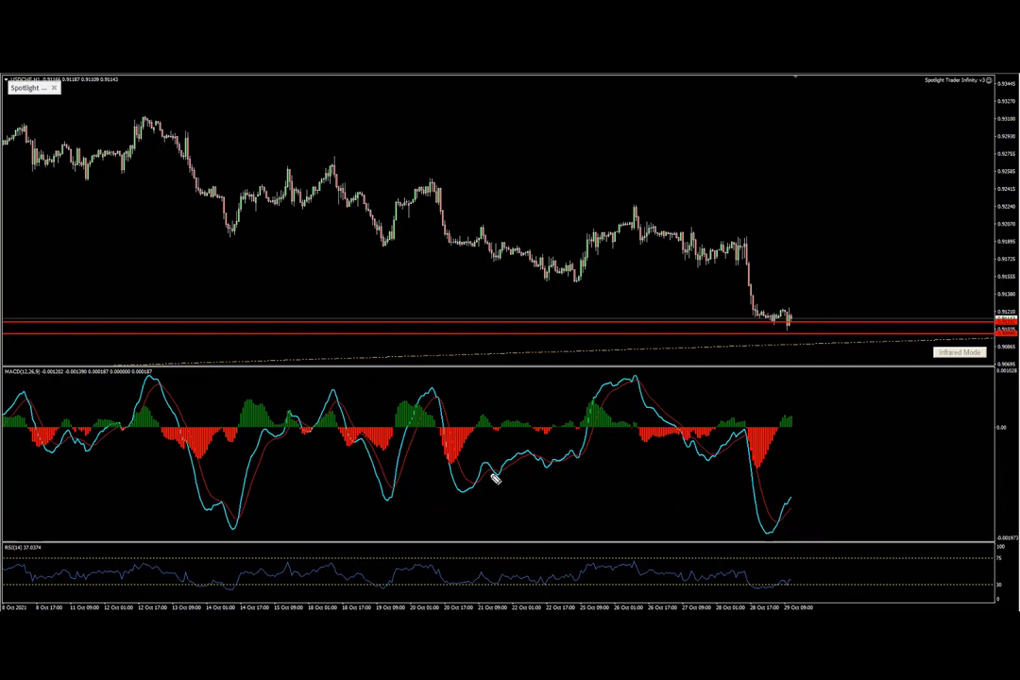
left_click_drag(488, 472, 511, 475)
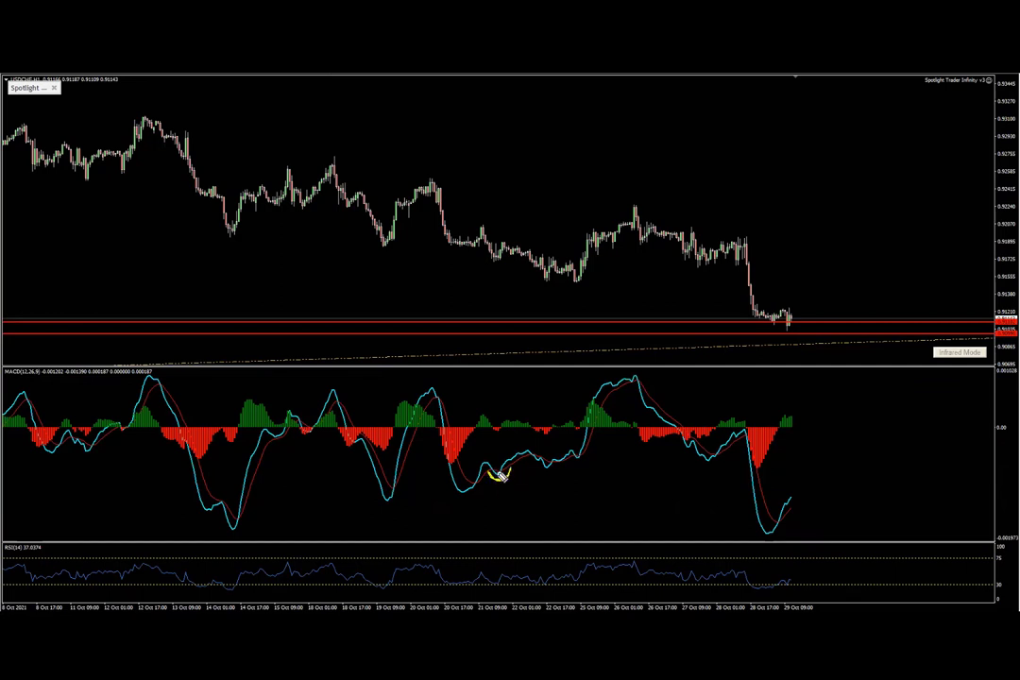
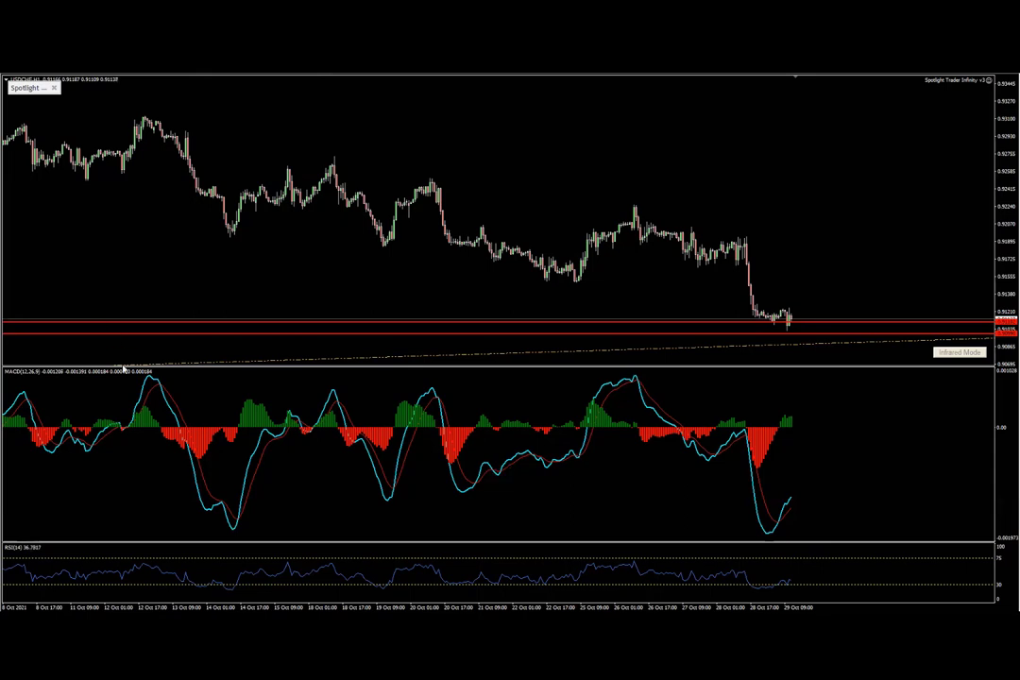
- Shrink the MACD pane to enlarge the price chart and expand the Spotlight Trader Infinity panel
left_click_drag(118, 364, 117, 472)
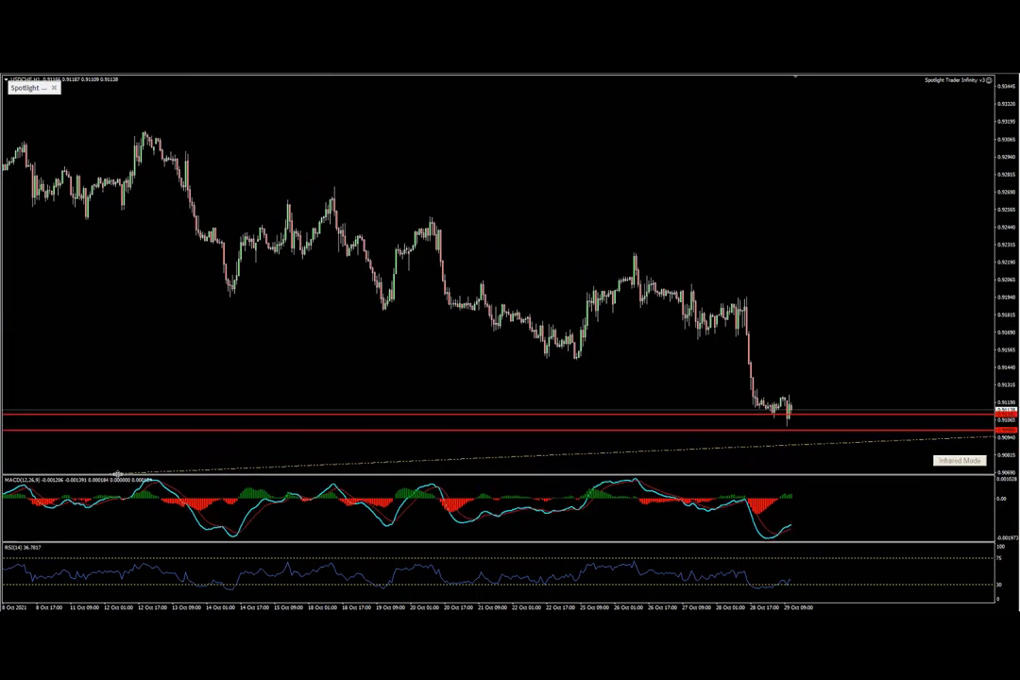
left_click(40, 88)
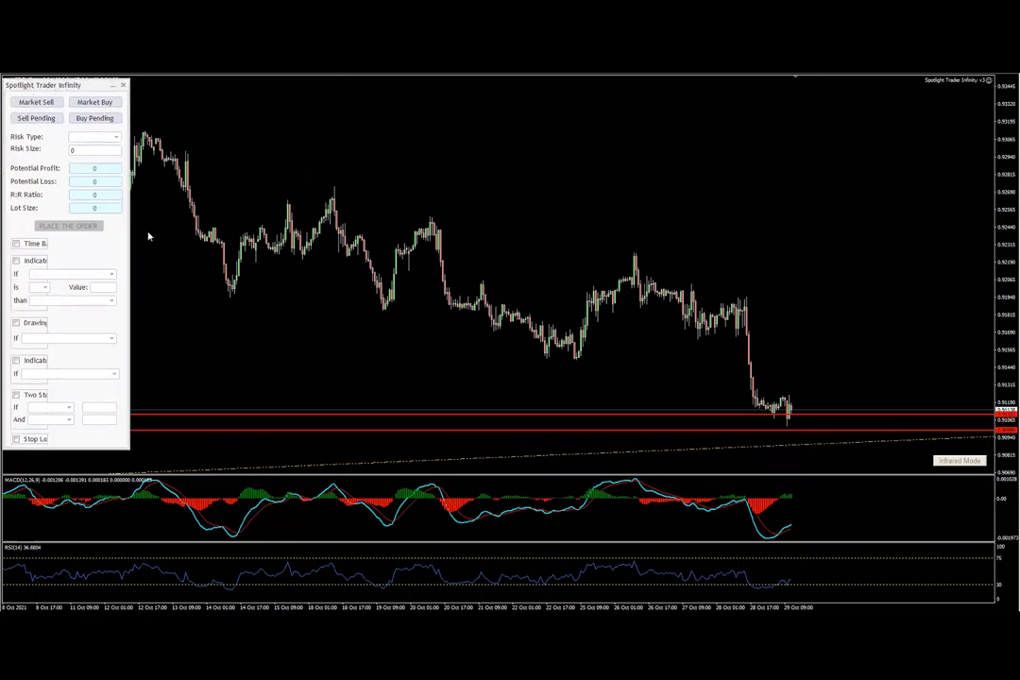
left_click(286, 68)
left_click(276, 68)
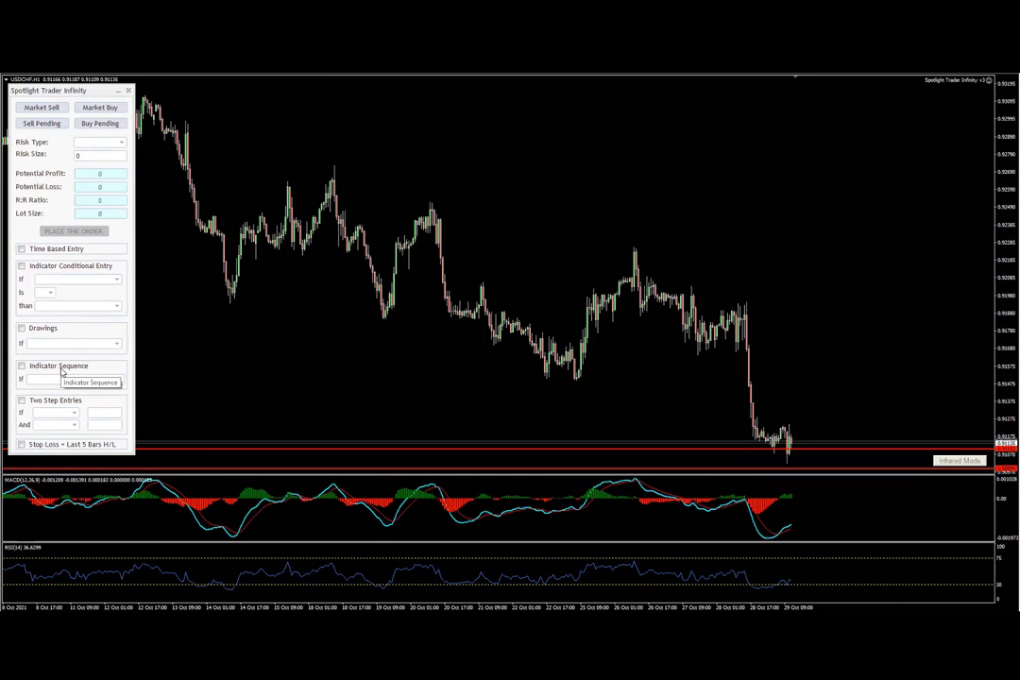
- Enable the Indicator Sequence entry condition with MACD Red Histo Bottom
left_click(28, 366)
left_click(76, 379)
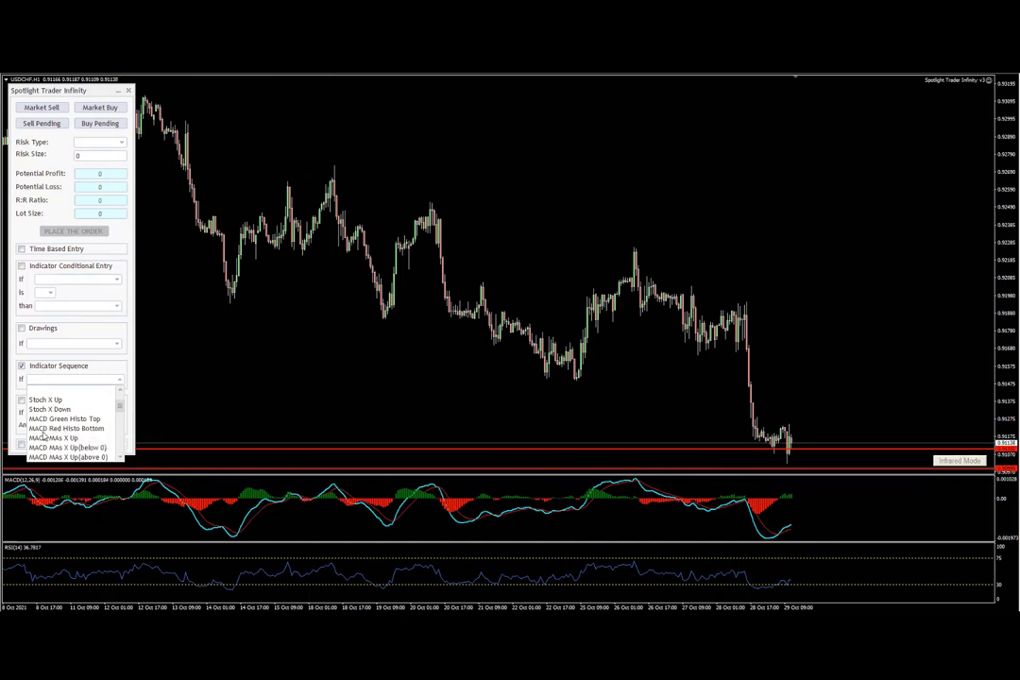
left_click(86, 429)
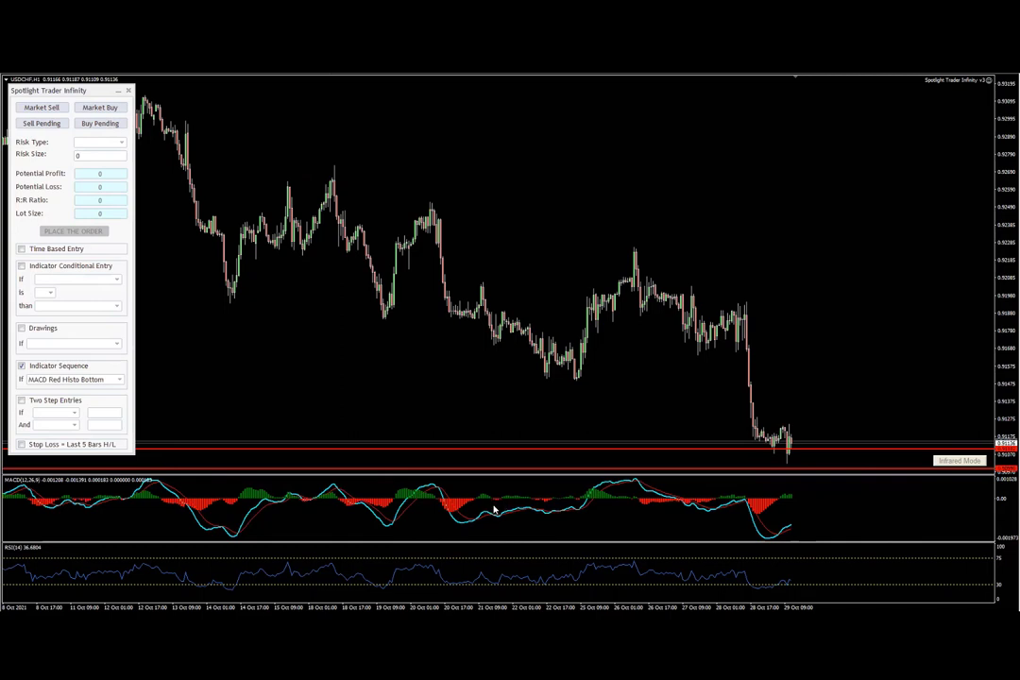
- Examine the 21 October 19:00 candle with the crosshair and mark the price levels at it and at the adjacent low
middle_click(789, 437)
left_click_drag(810, 458, 855, 229)
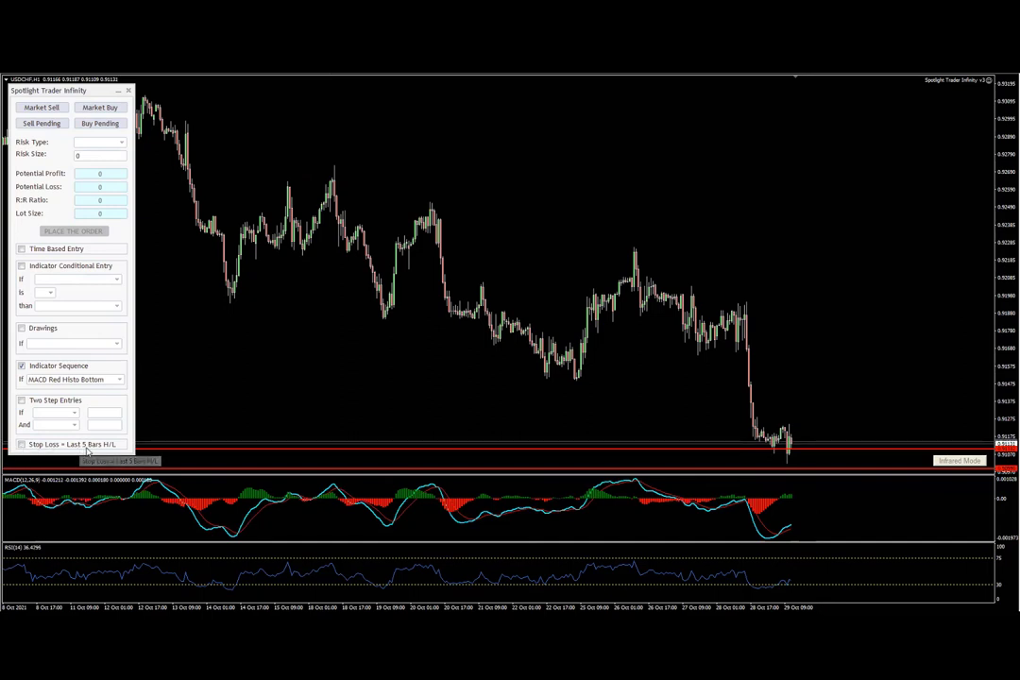
middle_click(465, 408)
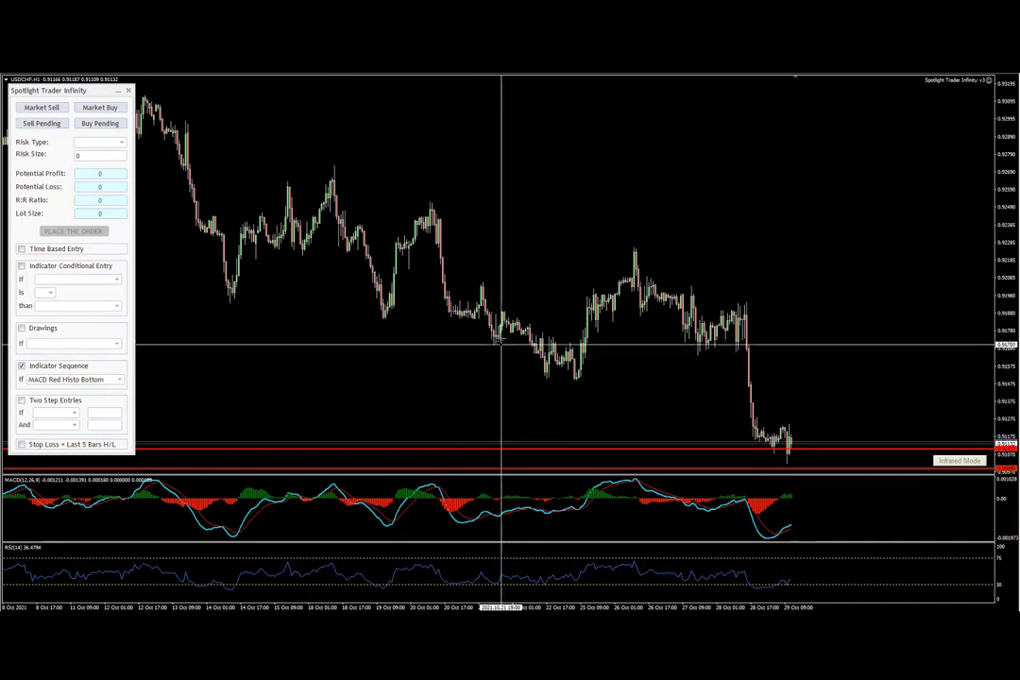
mouse_move(502, 329)
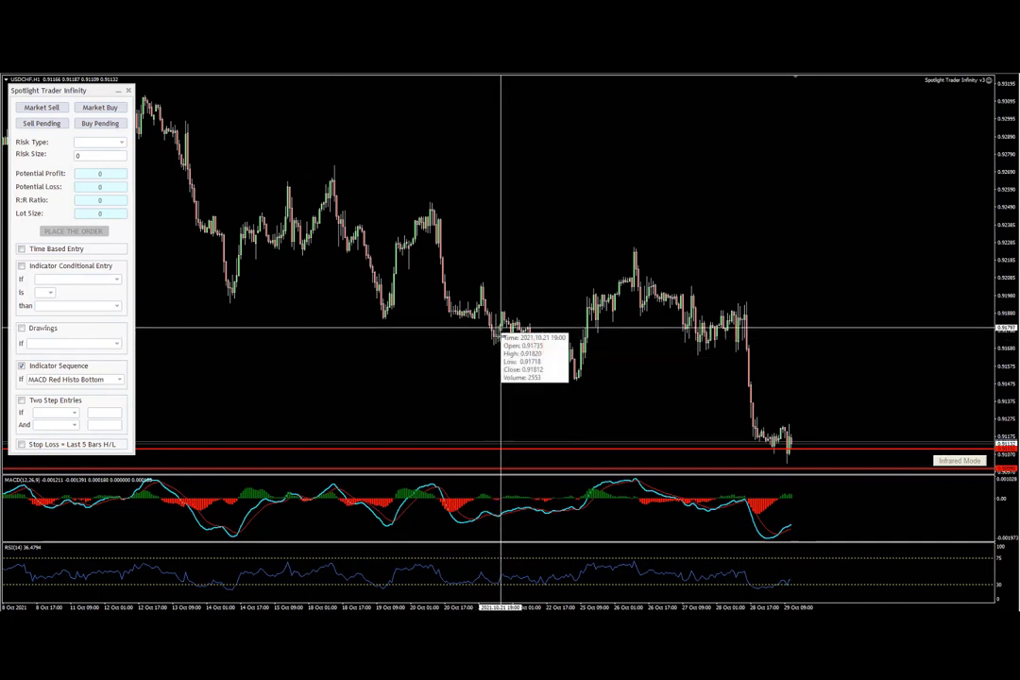
mouse_move(502, 350)
left_mouse_down()
mouse_move(483, 348)
mouse_move(502, 351)
left_mouse_up()
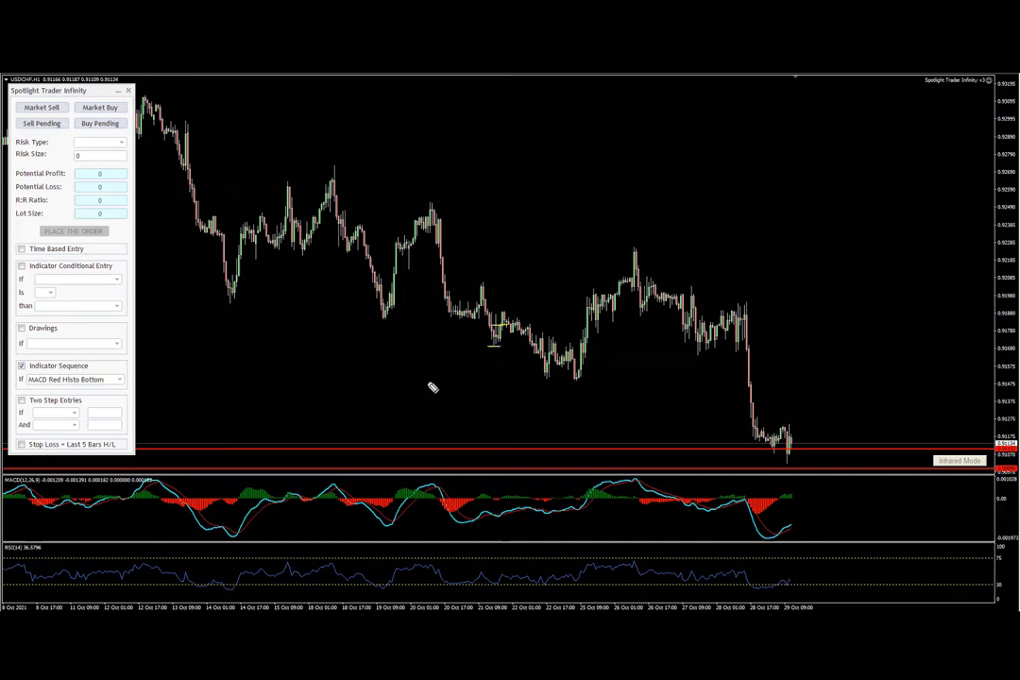
- Sketch a falling arrow under the 20 to 21 October price lows and a rising one under the MACD lows, and clear both
mouse_move(447, 326)
left_mouse_down()
mouse_move(490, 348)
mouse_move(483, 360)
left_mouse_up()
mouse_move(457, 536)
left_mouse_down()
mouse_move(490, 532)
mouse_move(487, 521)
left_mouse_up()
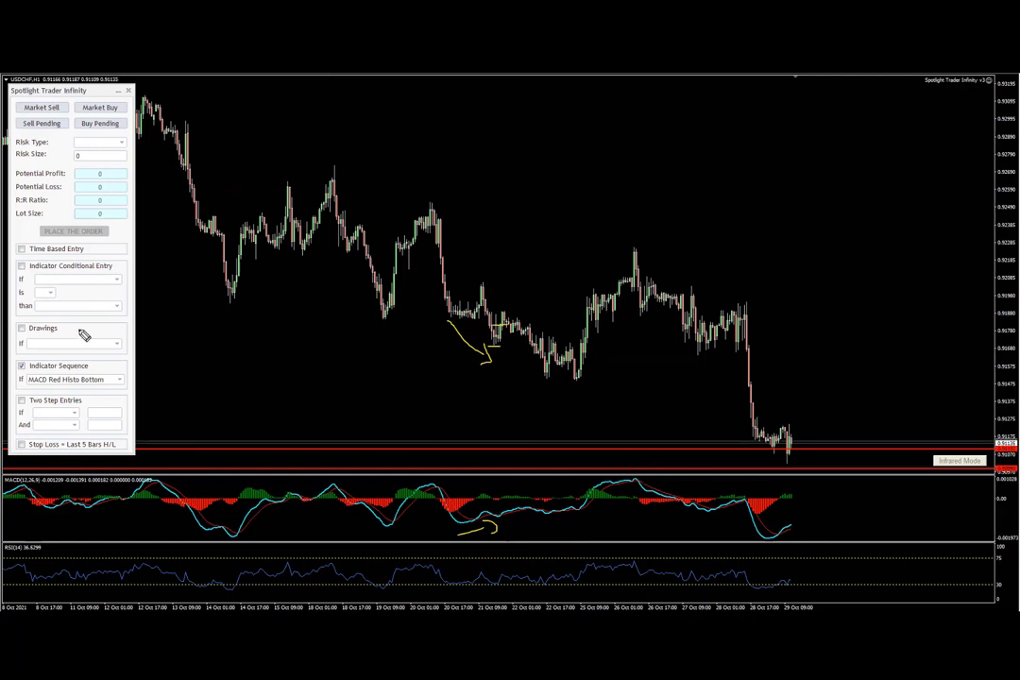
key("ctrl+shift+6")
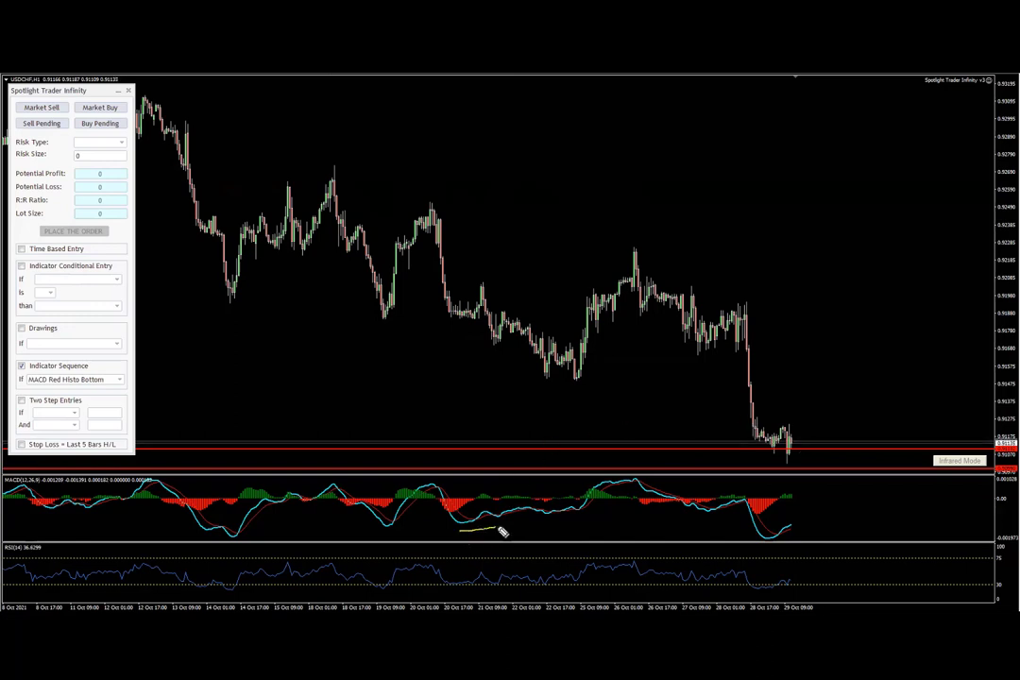
- Underline the diverging MACD and price lows, sketch an upward breakout path above the circled 21 October peak, and clear the annotations
mouse_move(487, 532)
left_mouse_down()
mouse_move(467, 537)
mouse_move(493, 531)
left_mouse_up()
left_click_drag(446, 321, 489, 349)
mouse_move(471, 278)
left_mouse_down()
mouse_move(517, 278)
mouse_move(510, 264)
mouse_move(477, 288)
mouse_move(491, 279)
mouse_move(527, 288)
mouse_move(549, 193)
mouse_move(569, 210)
left_mouse_up()
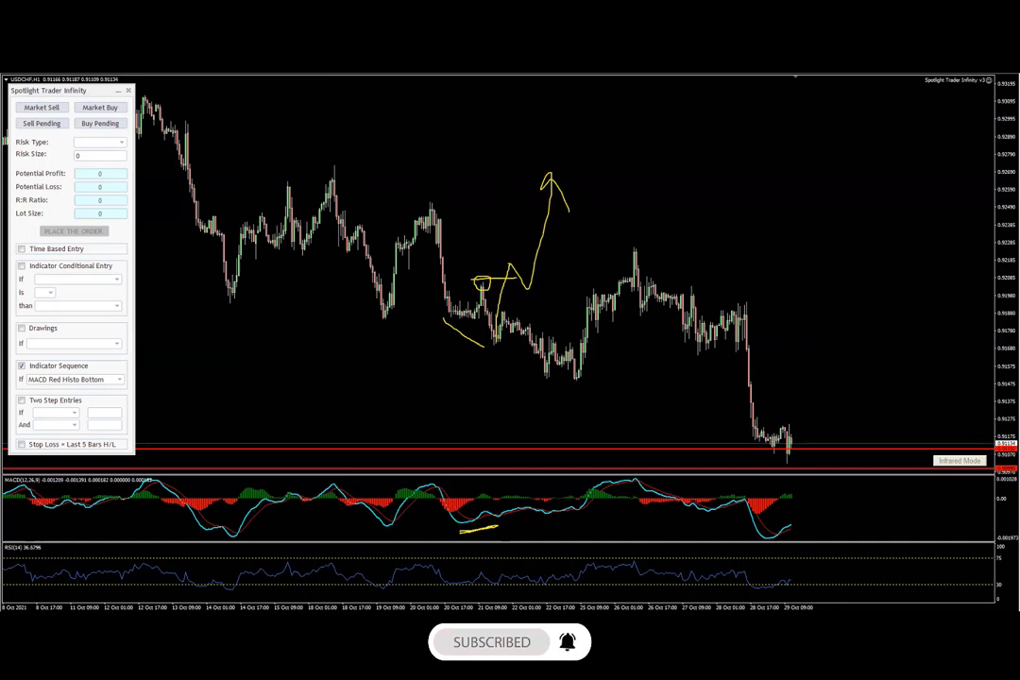
key("Escape")
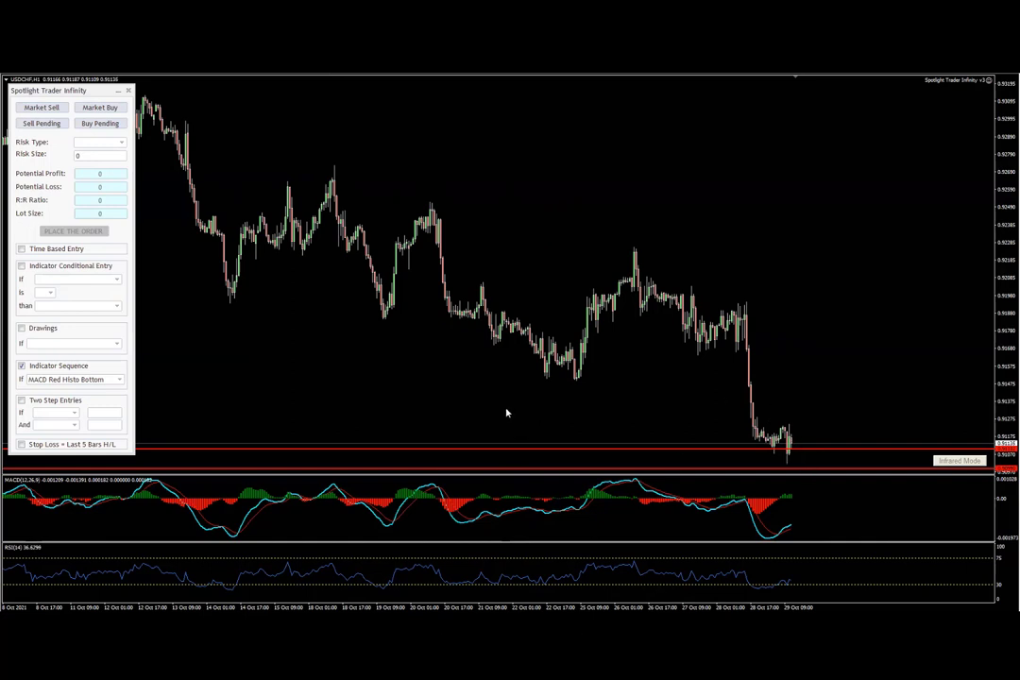
- Check the current price with the crosshair and place a horizontal line at about 0.9096, just below the support zone
left_click_drag(1005, 390, 1007, 406)
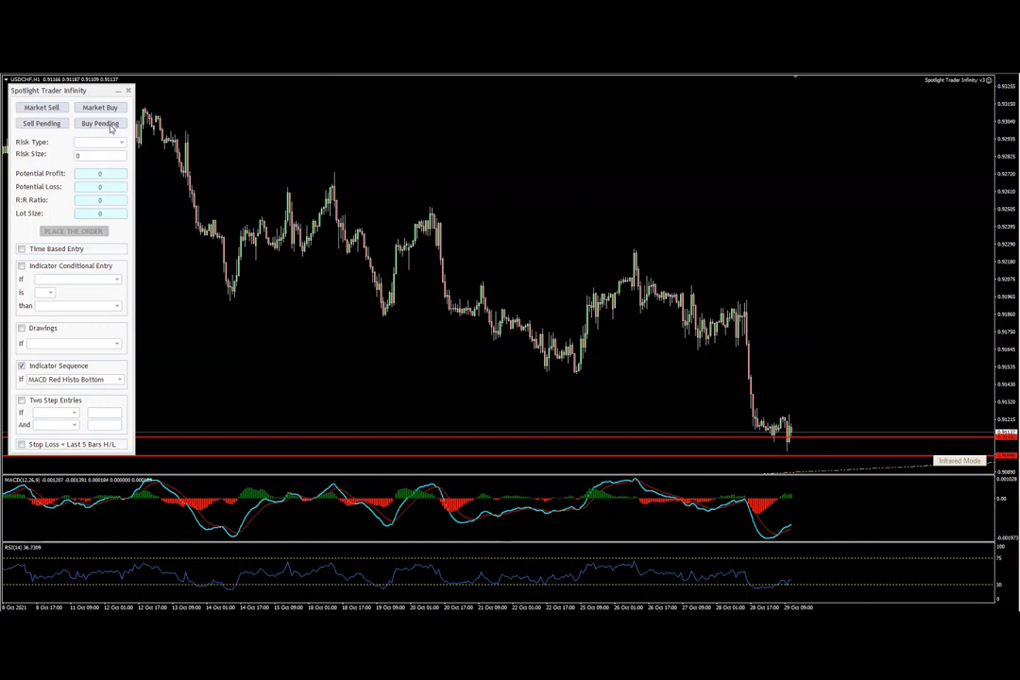
middle_click(807, 448)
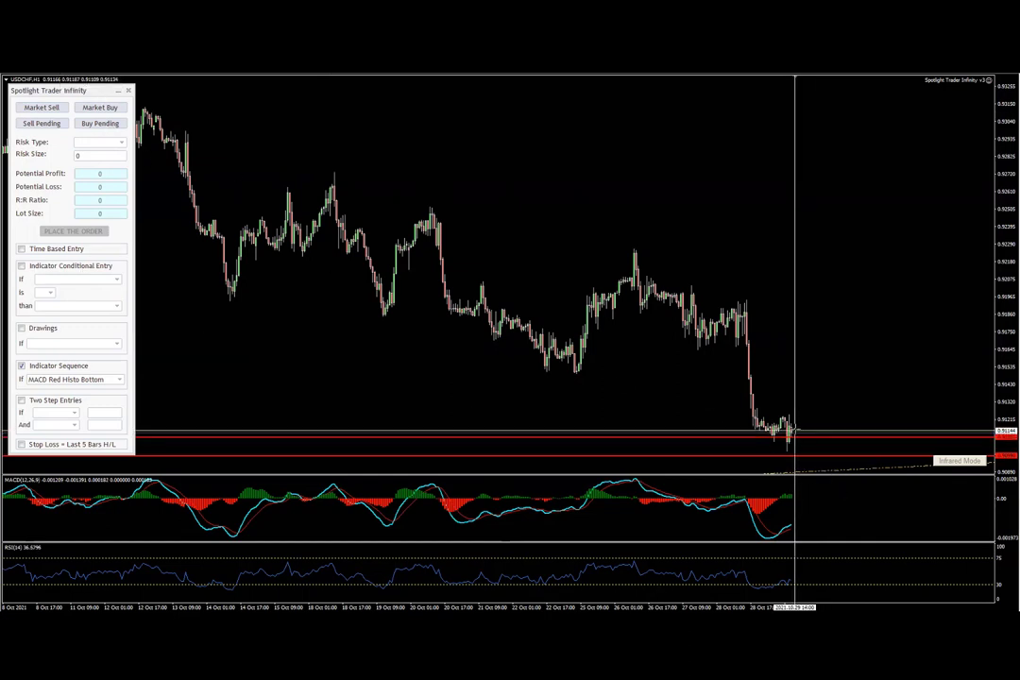
middle_click(822, 459)
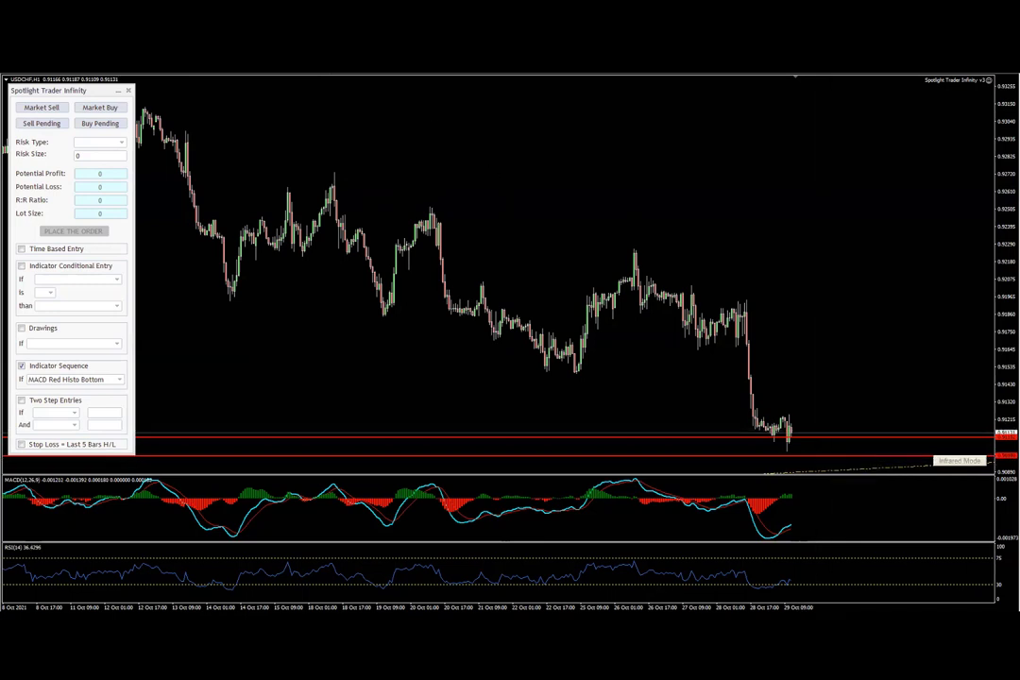
left_click_drag(819, 464, 828, 462)
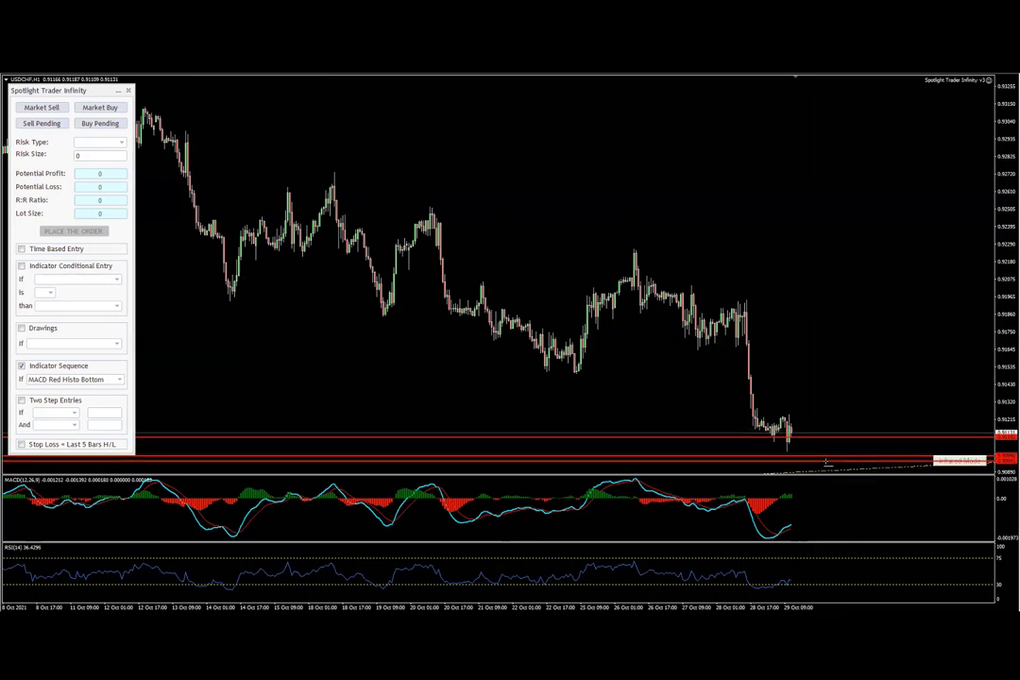
right_click(827, 466)
left_click(845, 468)
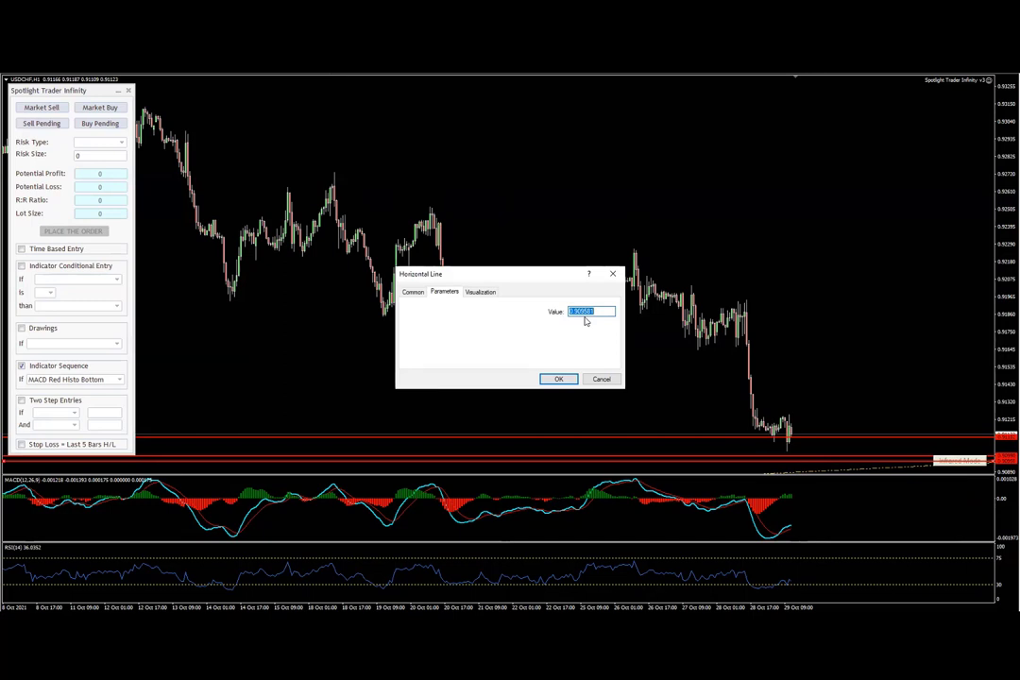
left_click_drag(596, 310, 578, 322)
type("1")
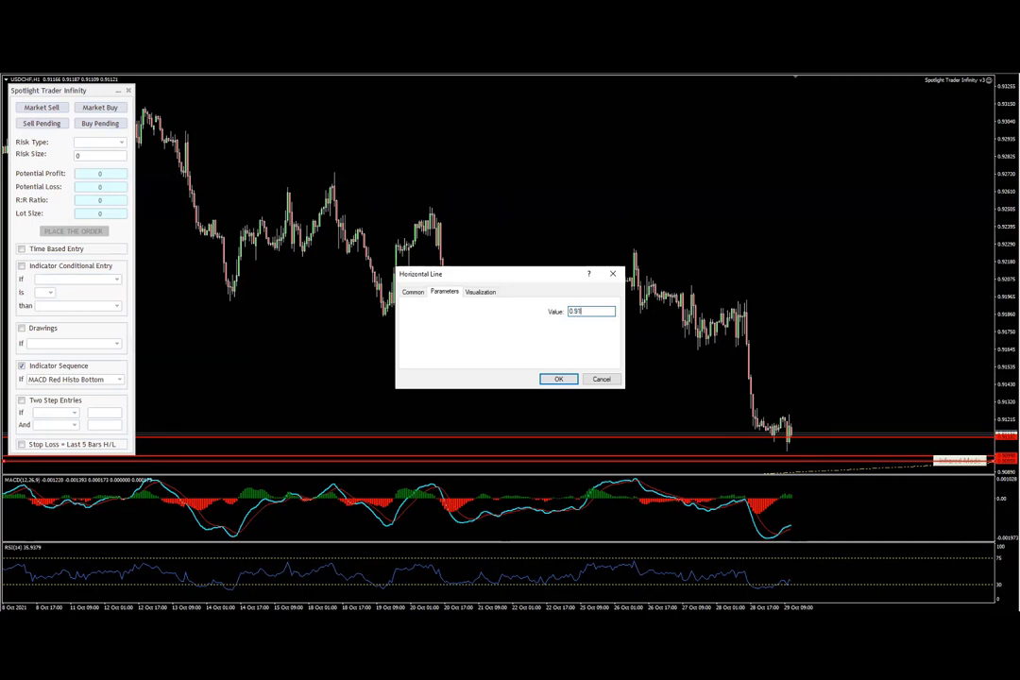
left_click(612, 274)
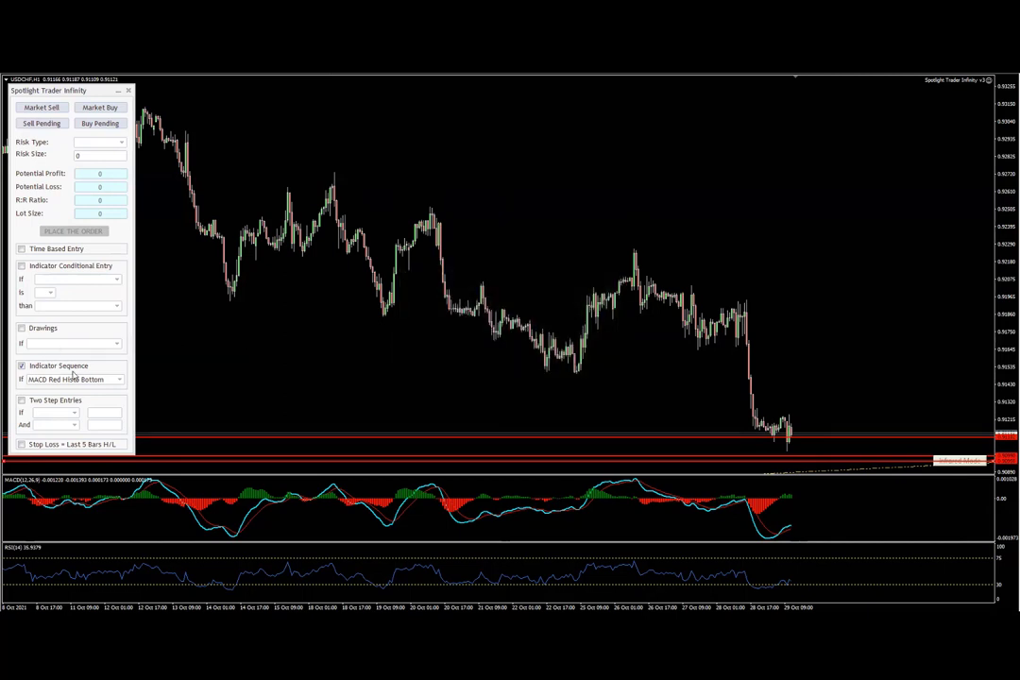
- Replace Indicator Sequence with Two Step Entries using Bid Breaks <= 0.91, and draw a short falling line from the current price through support
left_click(20, 366)
left_click(22, 401)
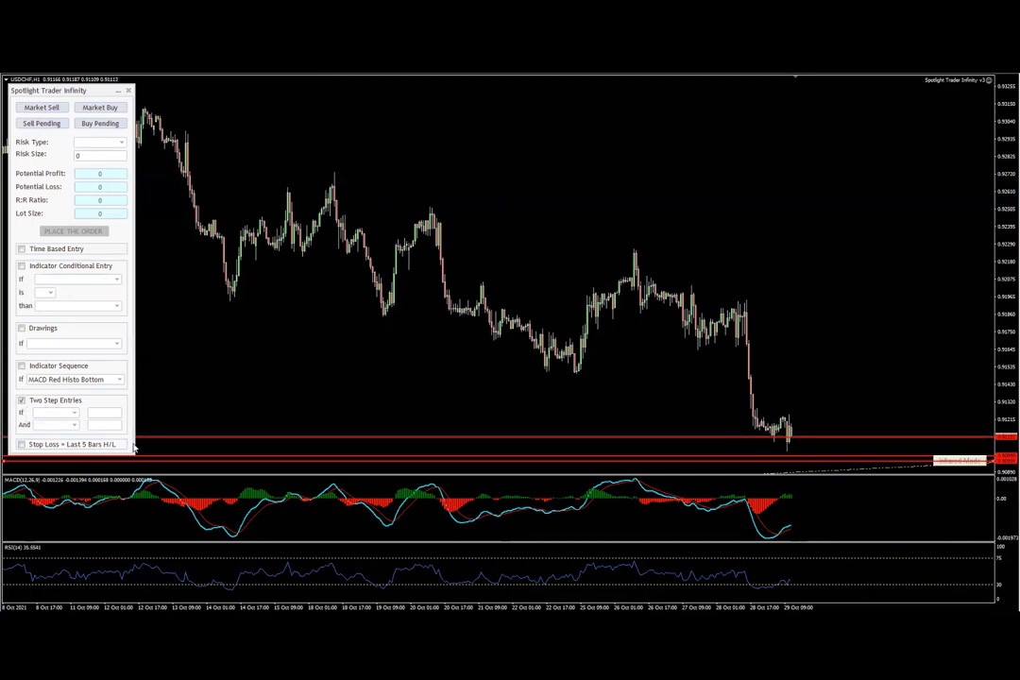
left_click(74, 413)
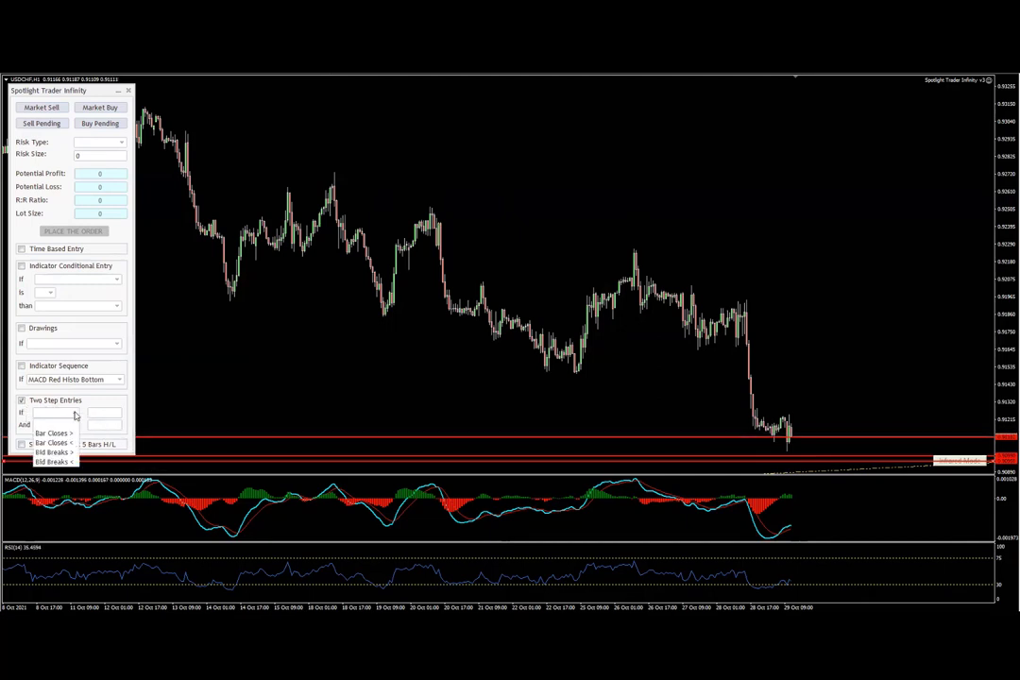
left_click(67, 460)
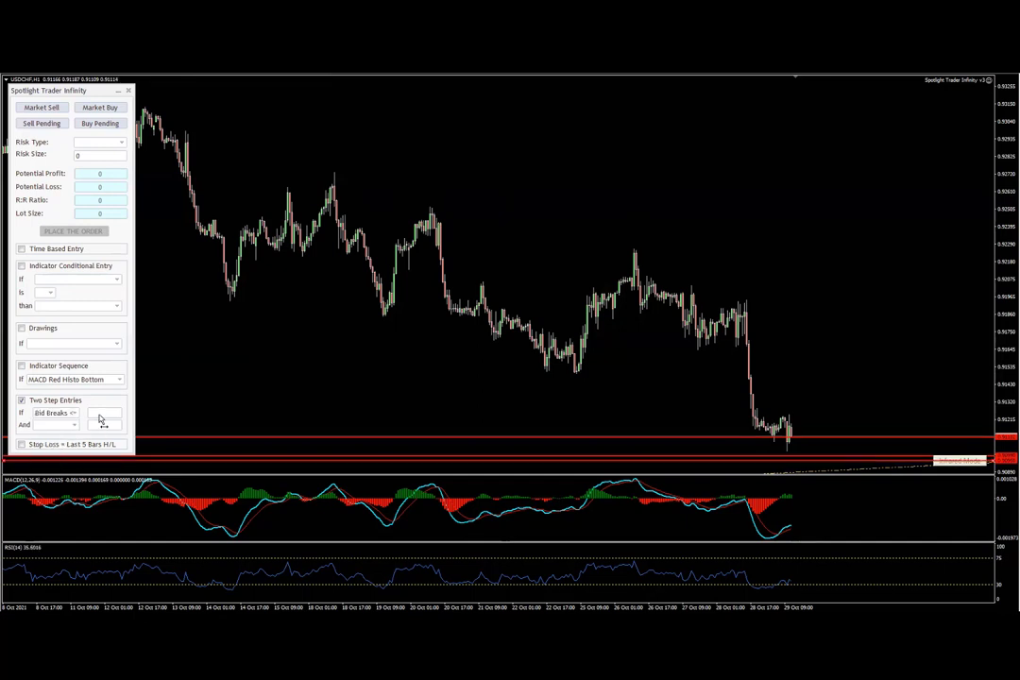
type("0.91")
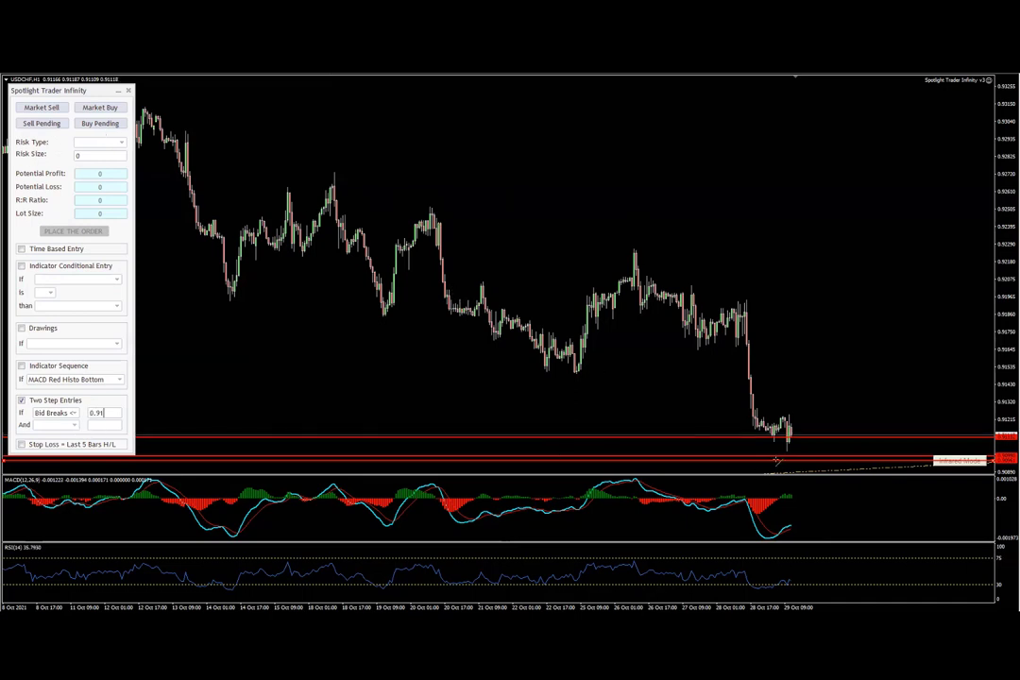
left_click_drag(798, 436, 809, 464)
- Set the second condition of Two Step Entries to Bid Breaks >= 0.9125, checking the recent high with the crosshair
left_click(52, 426)
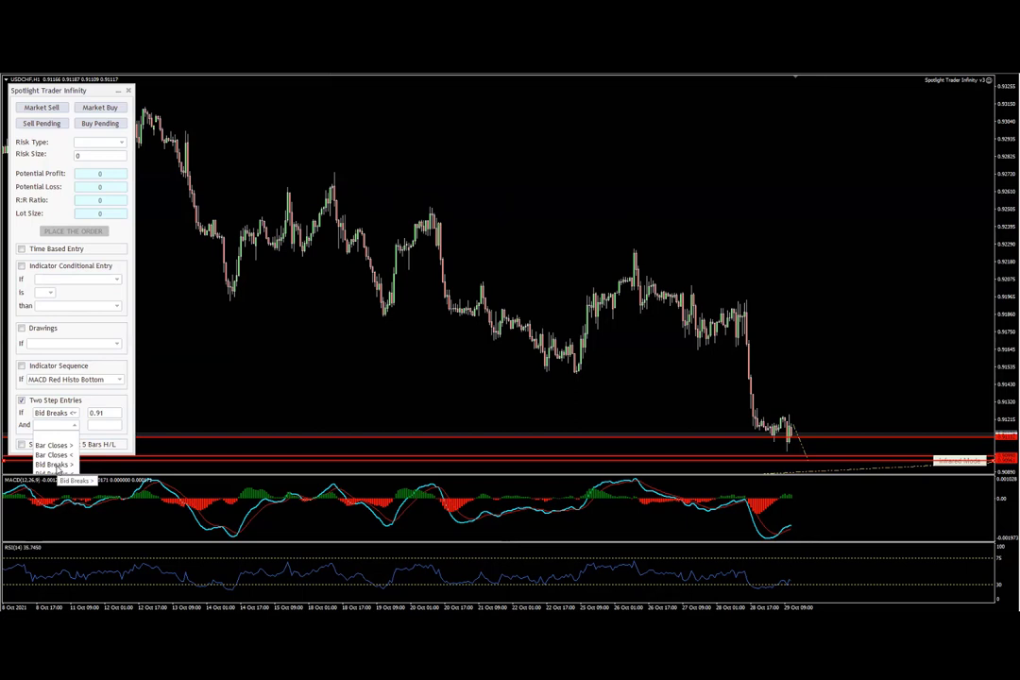
left_click(55, 471)
left_click(94, 426)
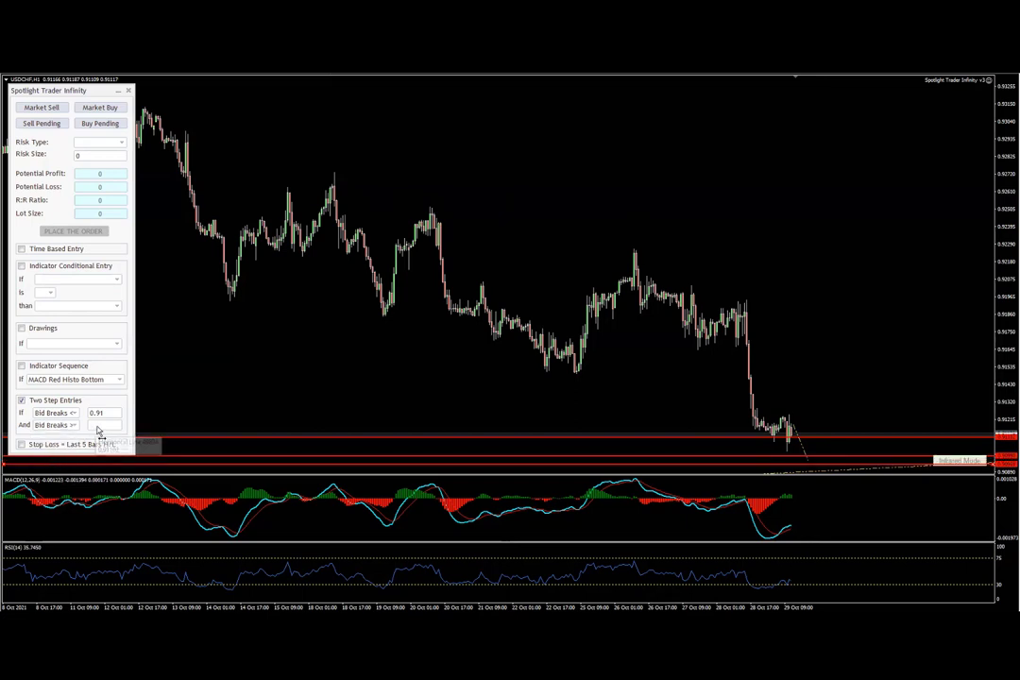
middle_click(856, 406)
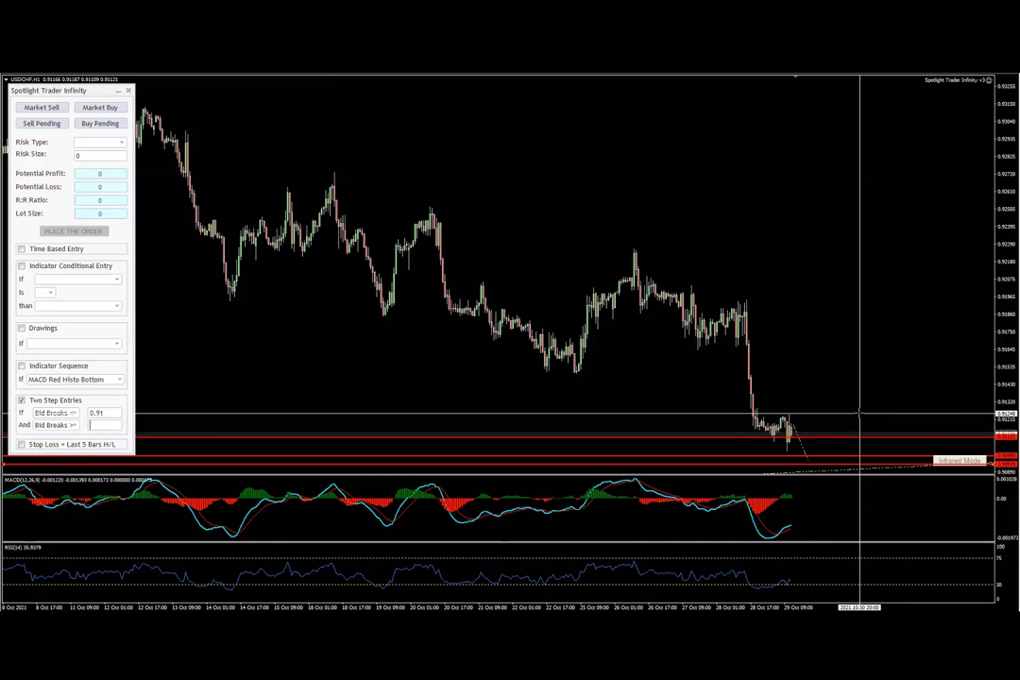
middle_click(860, 412)
type("0.")
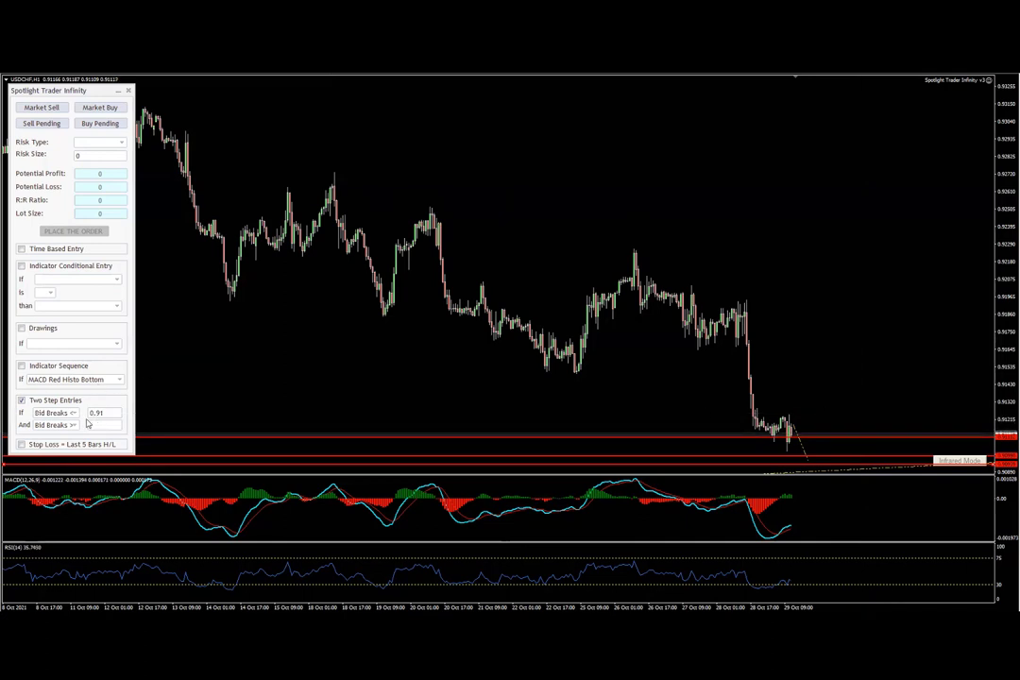
left_click(73, 425)
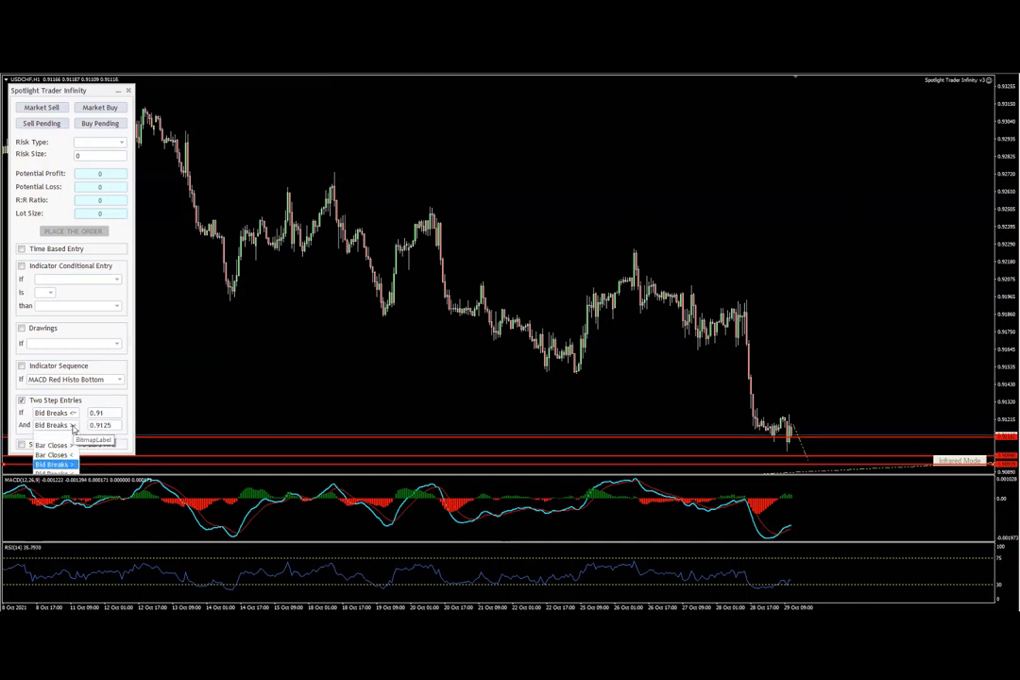
left_click(73, 427)
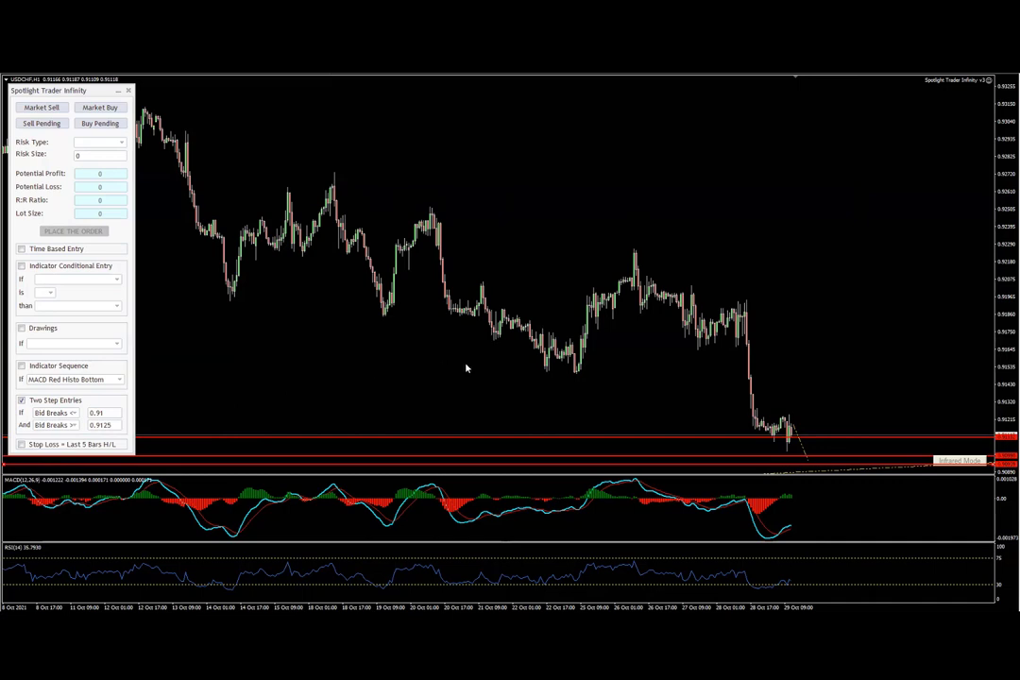
- Start a Market Buy order setup and move its take profit to 0.9183
left_click(101, 109)
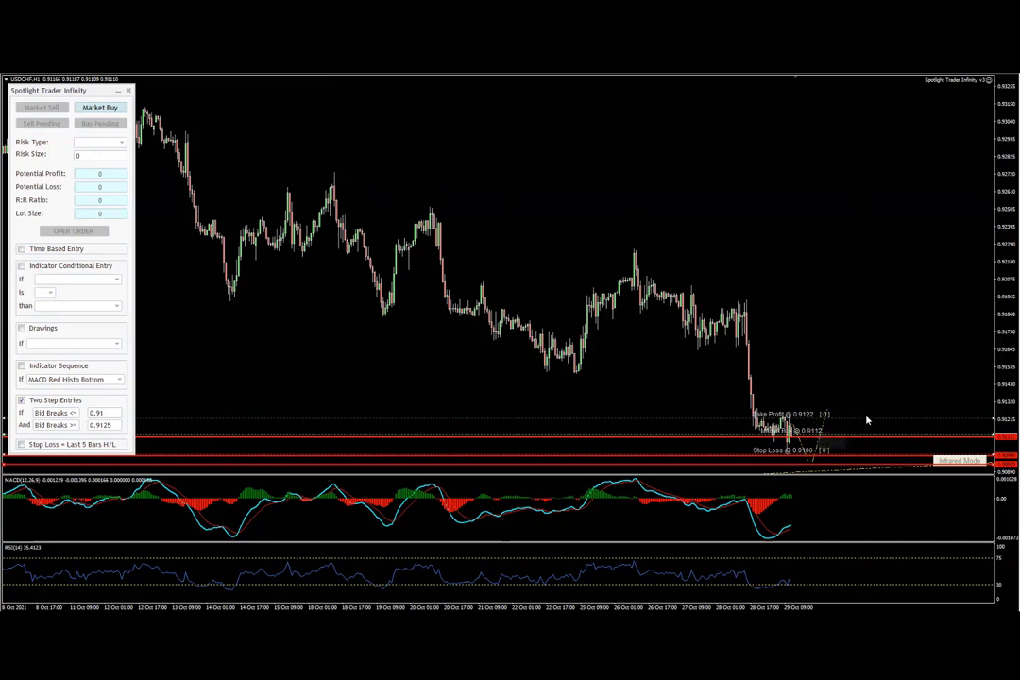
left_click_drag(783, 416, 784, 315)
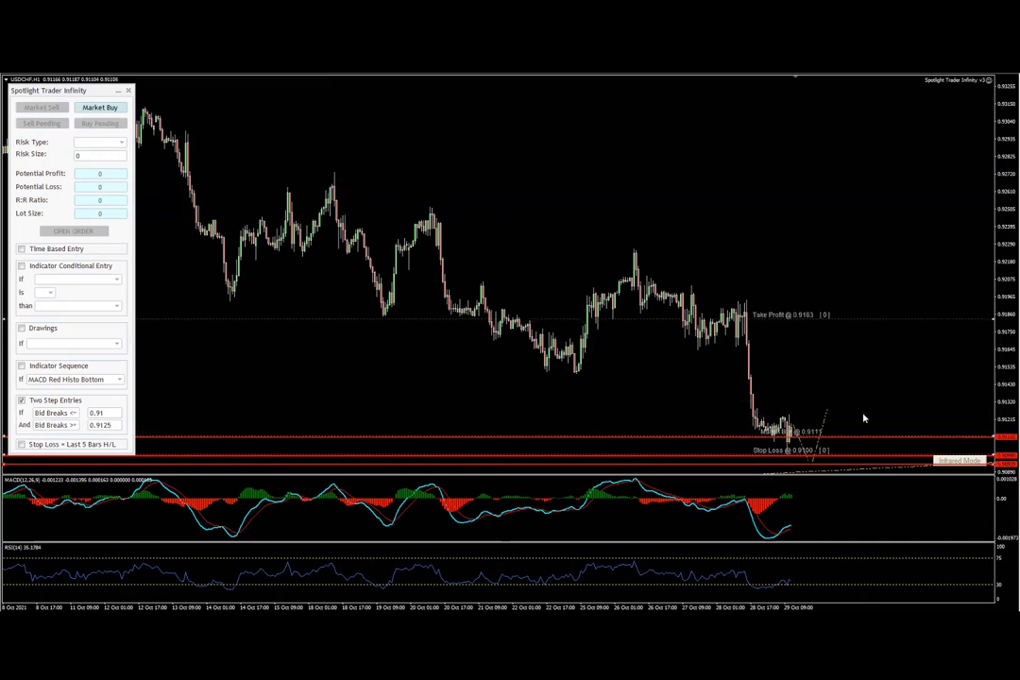
- Check the recent high with the crosshair, try the Stop Loss = Last 5 Bars H/L option and turn it off again
middle_click(845, 414)
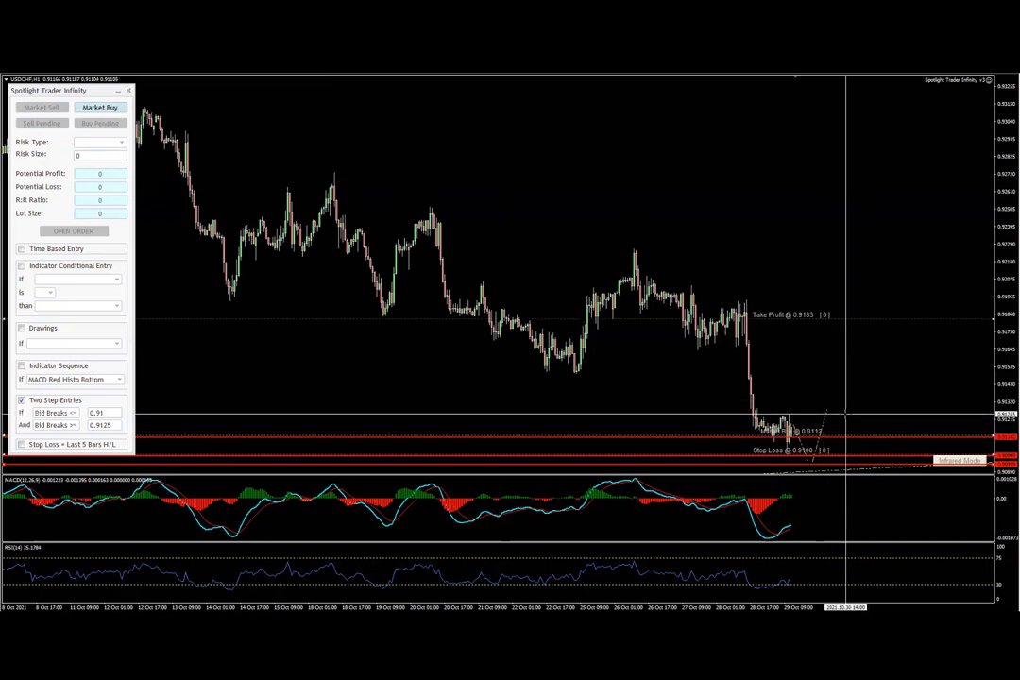
left_click(845, 414)
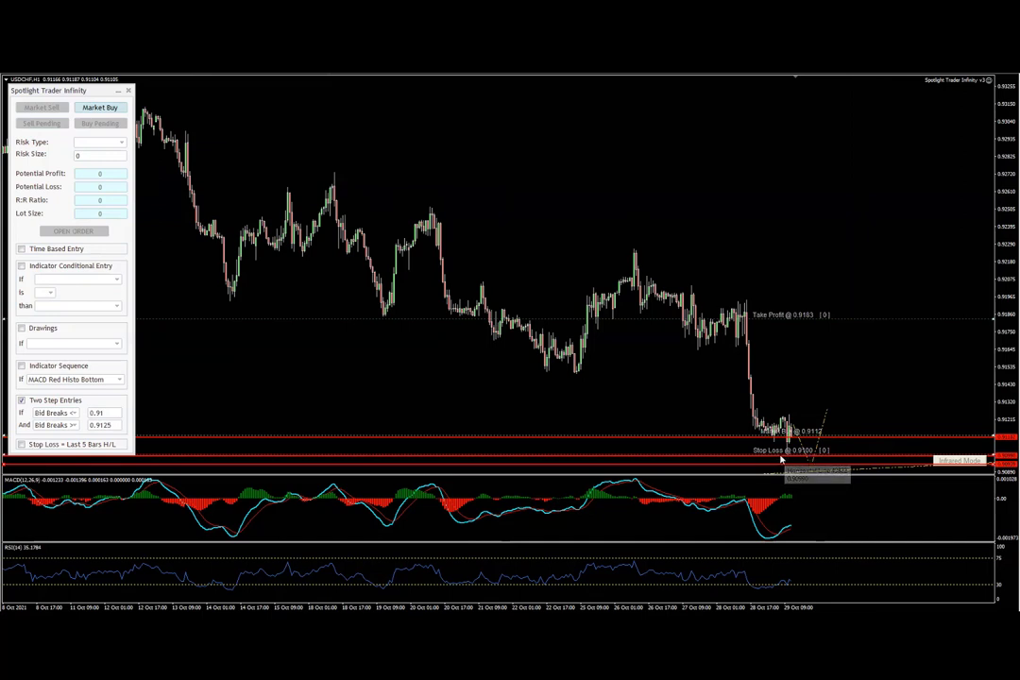
left_click(21, 444)
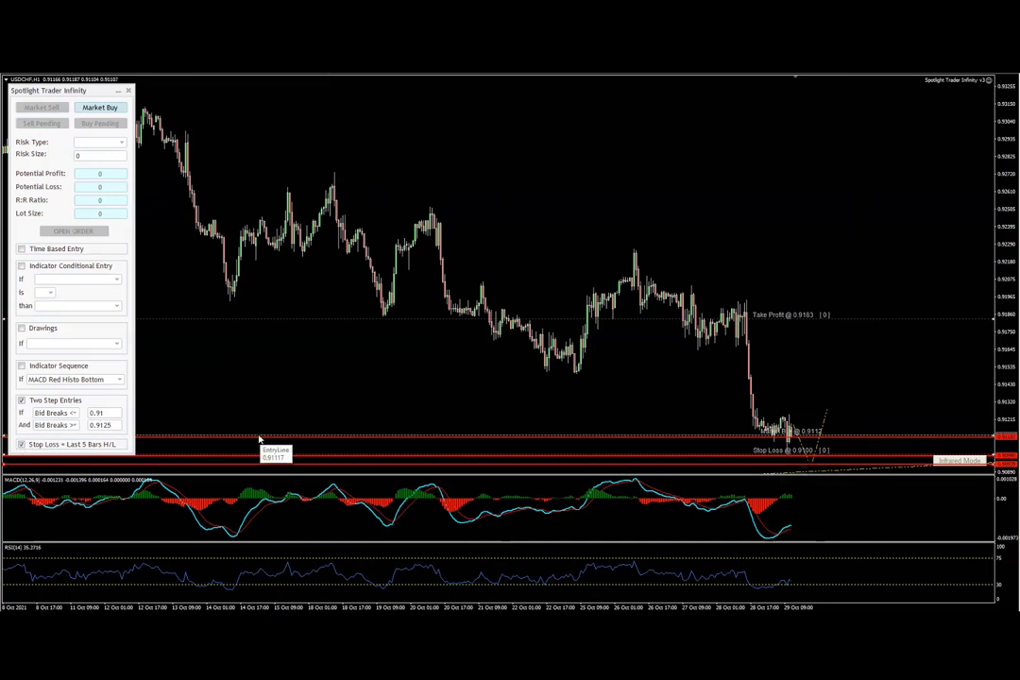
left_click(22, 445)
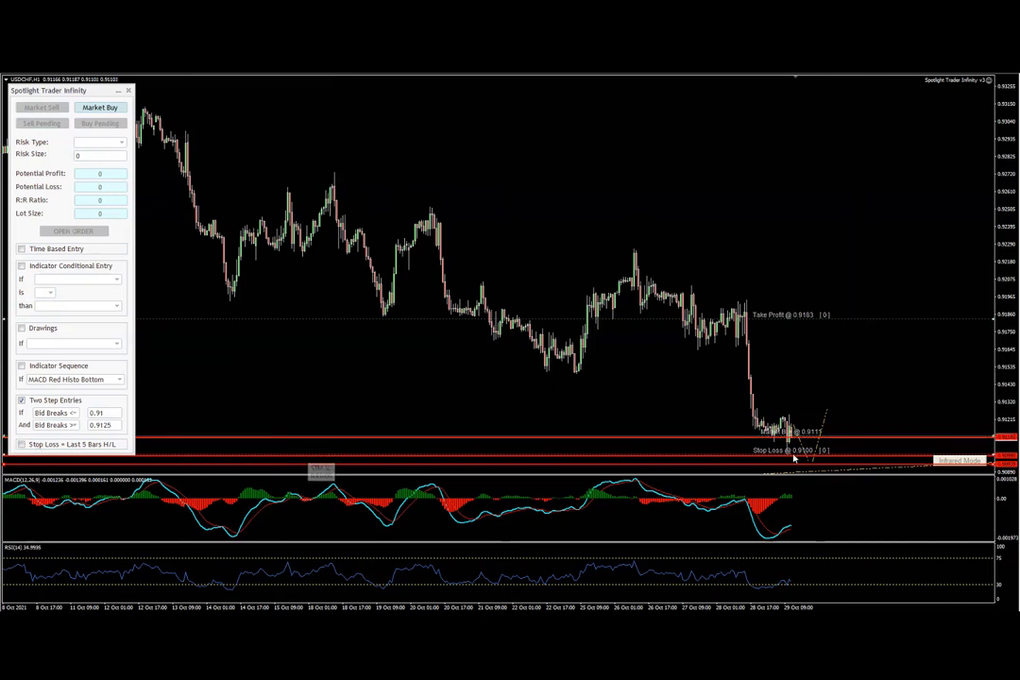
- Move the Market Buy stop loss below the support lines, to 0.9092
left_click_drag(795, 456, 786, 467)
middle_click(824, 430)
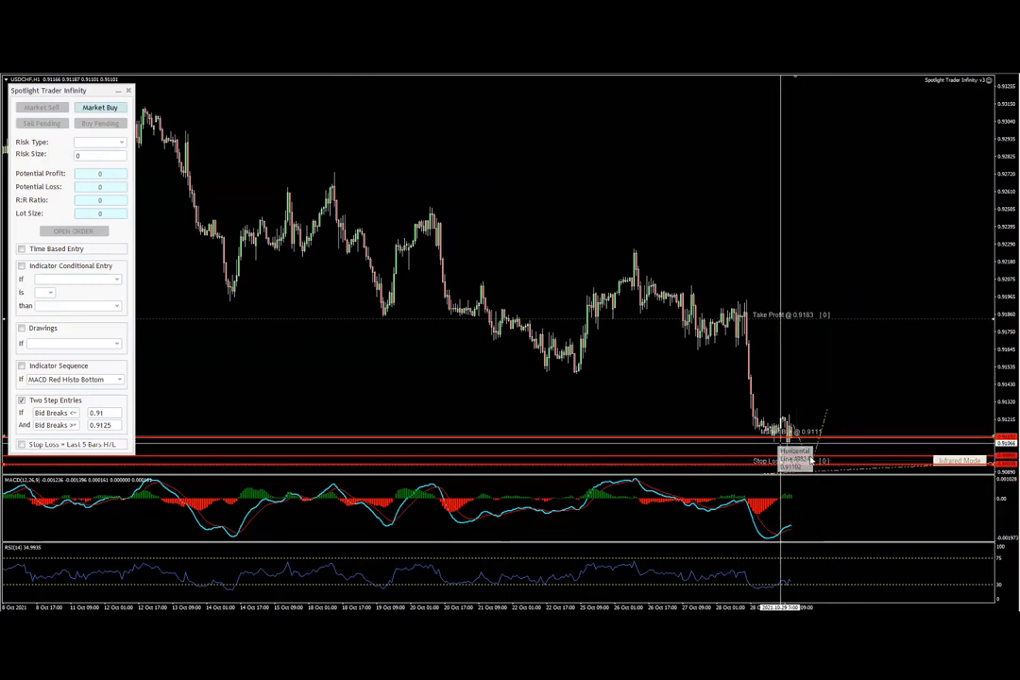
middle_click(743, 443)
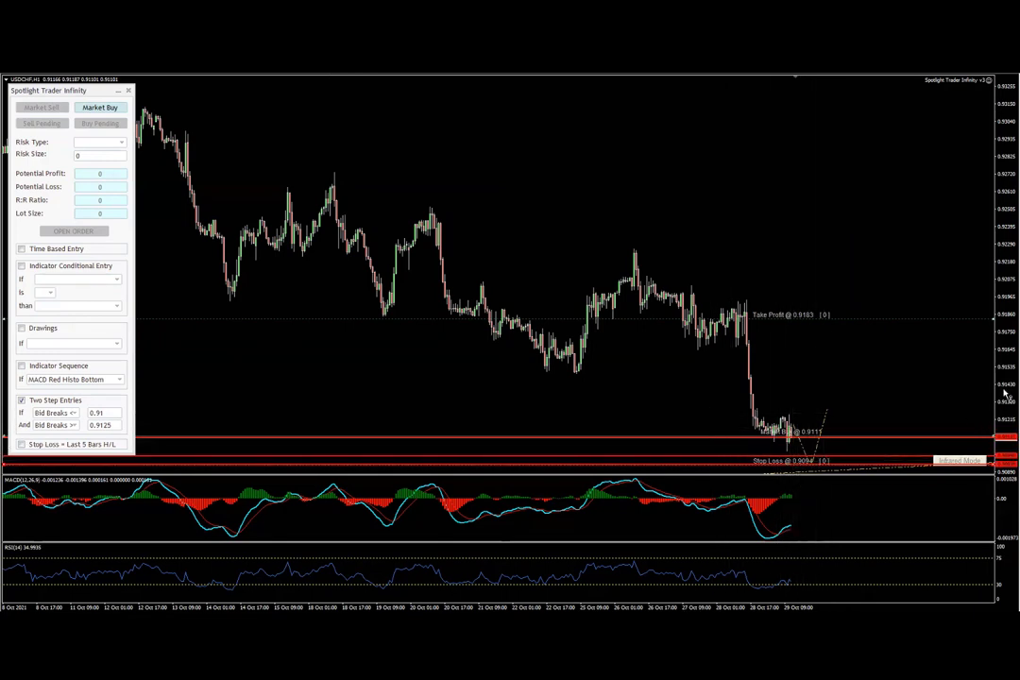
left_click_drag(1006, 398, 1006, 414)
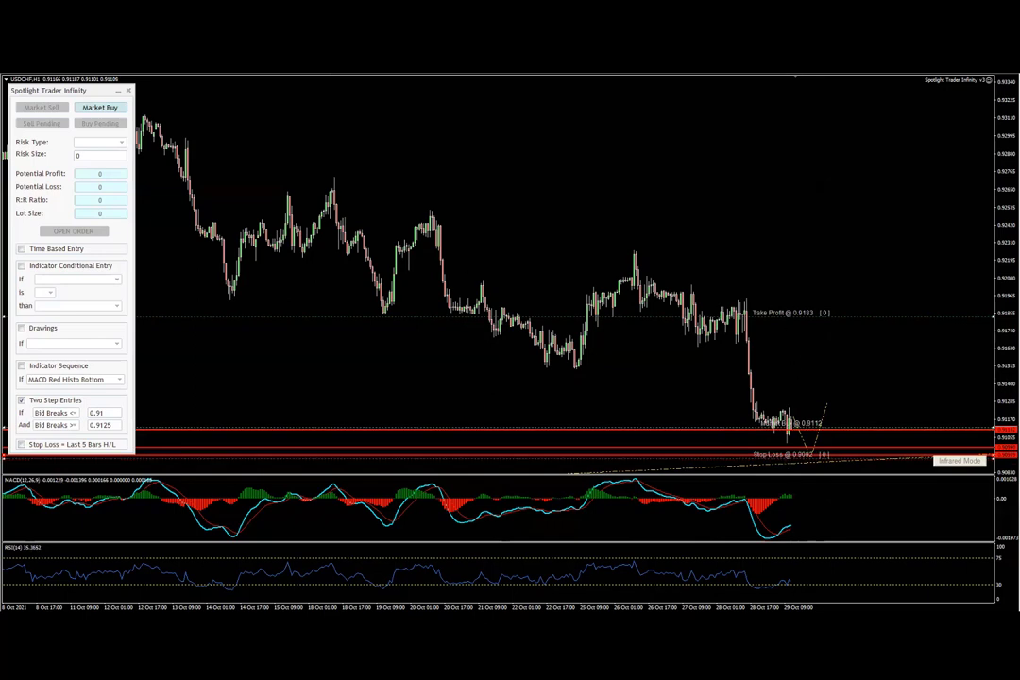
- Mark the range between the prior highs and support and the stop loss area with freehand strokes, and clear them
mouse_move(724, 291)
left_mouse_down()
mouse_move(879, 371)
mouse_move(732, 446)
mouse_move(680, 444)
left_mouse_up()
mouse_move(761, 408)
left_mouse_down()
mouse_move(814, 388)
mouse_move(800, 470)
mouse_move(818, 465)
left_mouse_up()
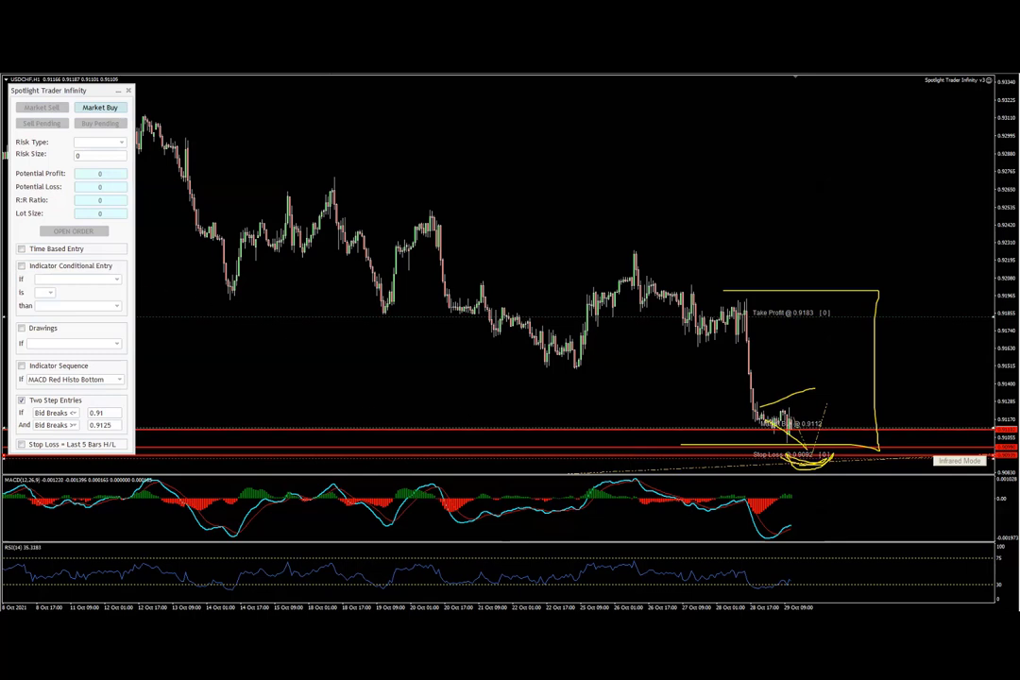
key("Escape")
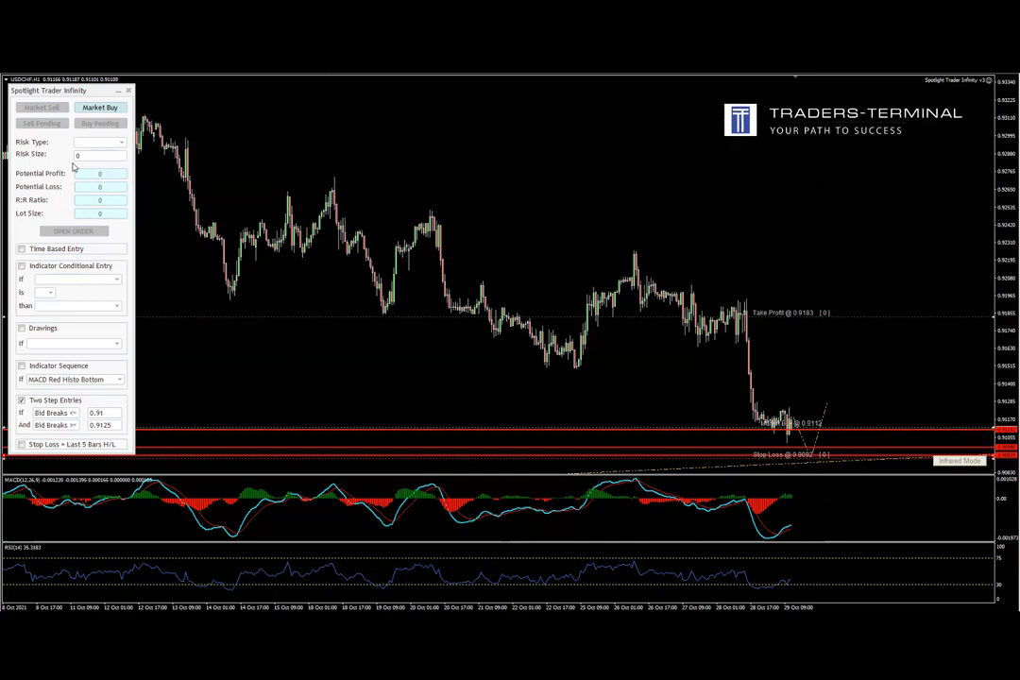
- Set the risk type to % (balance) with a risk size of 2
left_click(102, 144)
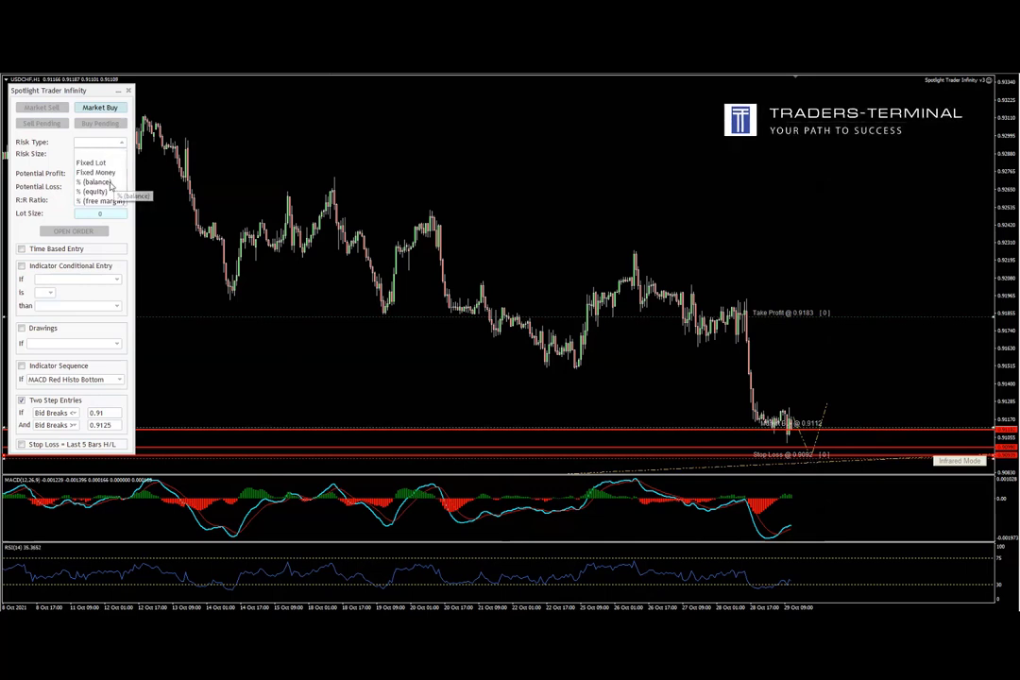
left_click(94, 181)
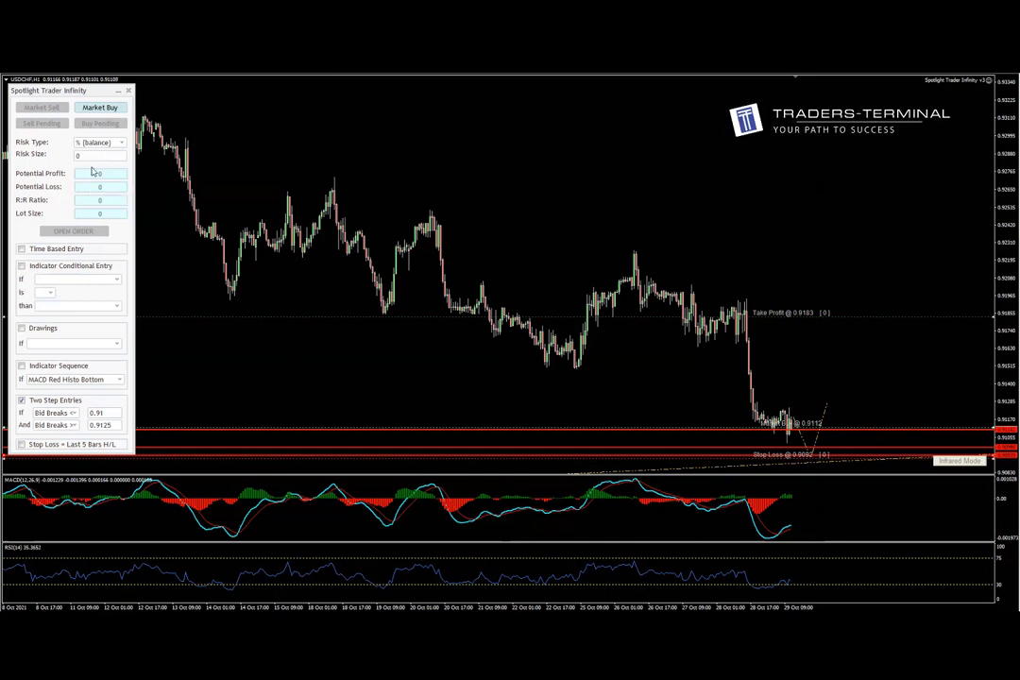
left_click(94, 157)
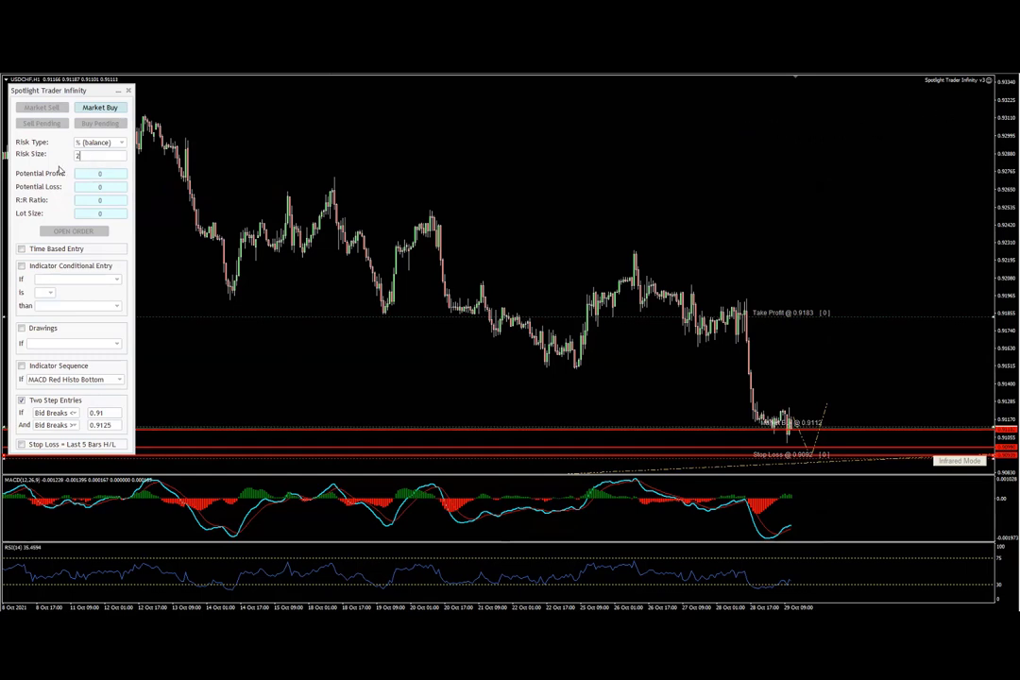
left_click(57, 167)
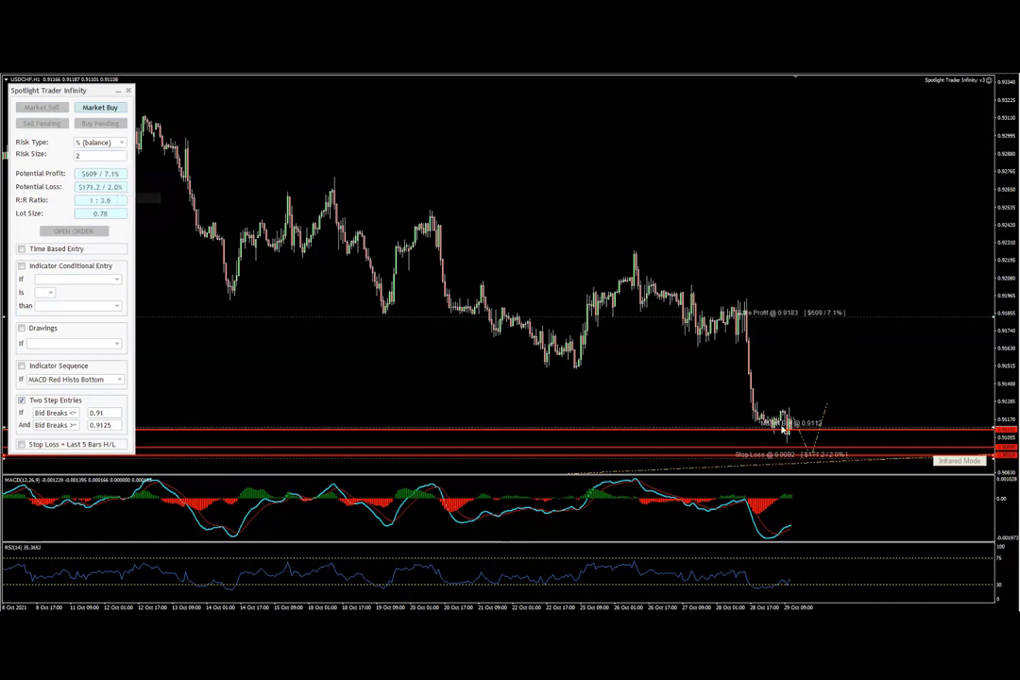
- Lower the Market Buy take profit to 0.9179 and turn on Infrared Mode to compare it with the profile levels
mouse_move(796, 315)
left_mouse_down()
mouse_move(794, 241)
mouse_move(786, 349)
mouse_move(812, 324)
left_mouse_up()
left_click(949, 465)
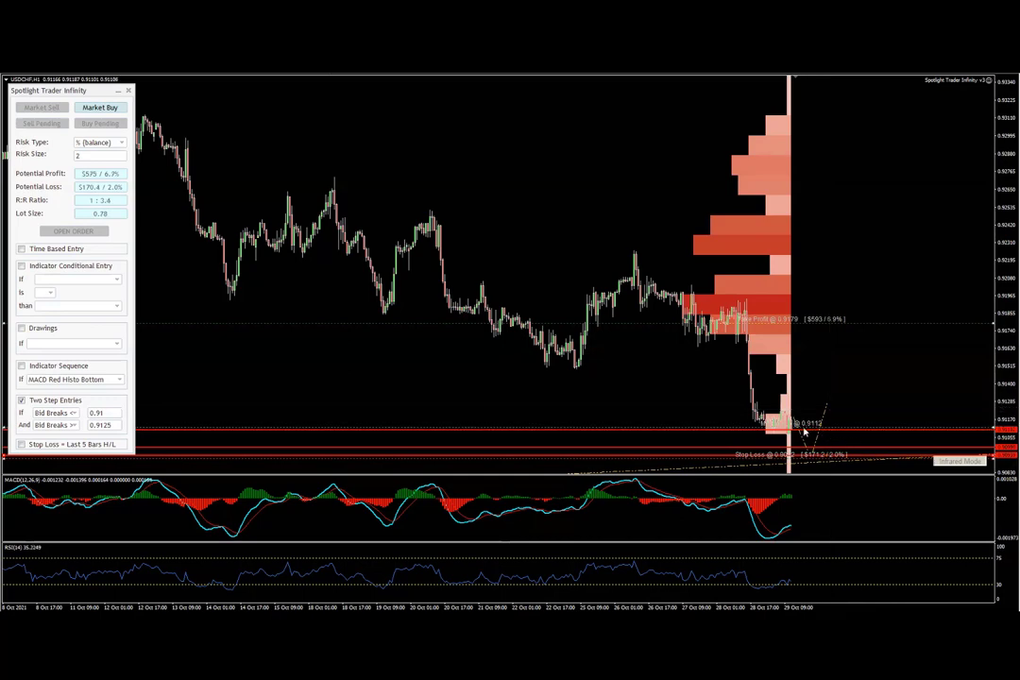
left_click_drag(839, 406, 853, 327)
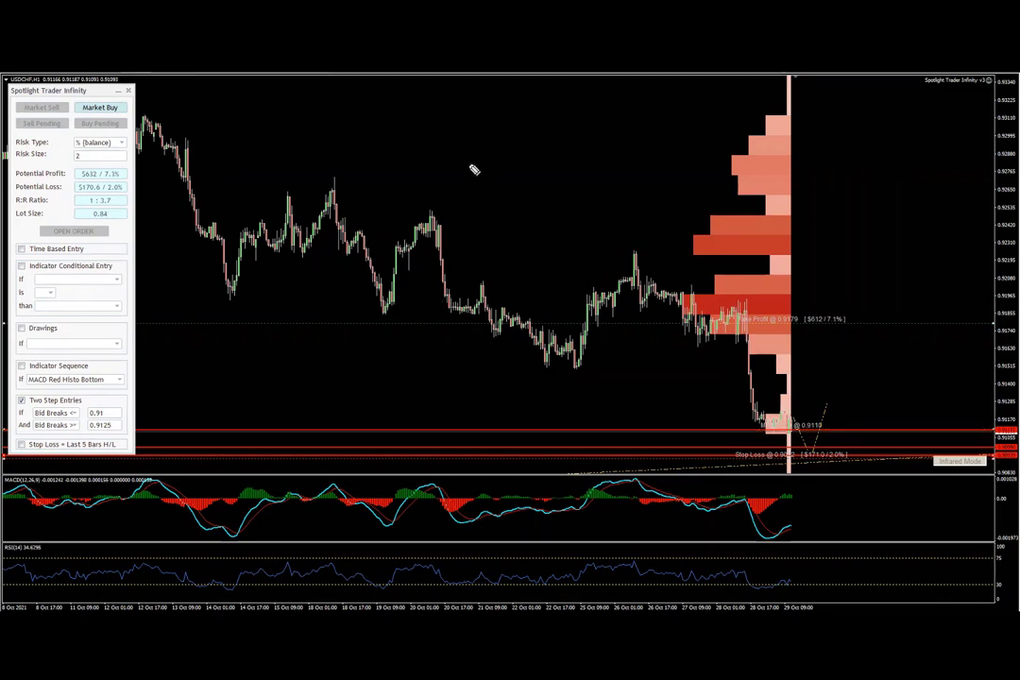
- Sketch a freehand bullish reversal pattern above the price, with a lower low, a breakout level, an upward arrow and a circled pullback
mouse_move(449, 130)
left_mouse_down()
mouse_move(468, 189)
mouse_move(515, 172)
mouse_move(541, 225)
left_mouse_up()
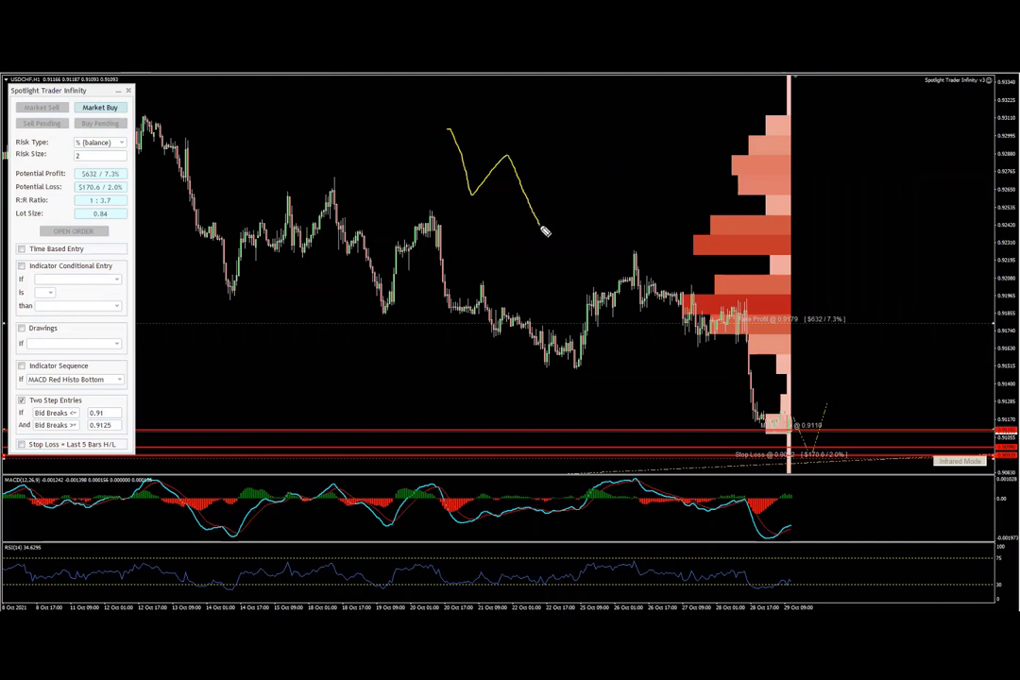
mouse_move(467, 219)
left_mouse_down()
mouse_move(529, 256)
mouse_move(571, 128)
left_mouse_up()
mouse_move(482, 154)
left_mouse_down()
mouse_move(617, 154)
mouse_move(594, 160)
mouse_move(605, 175)
mouse_move(644, 86)
left_mouse_up()
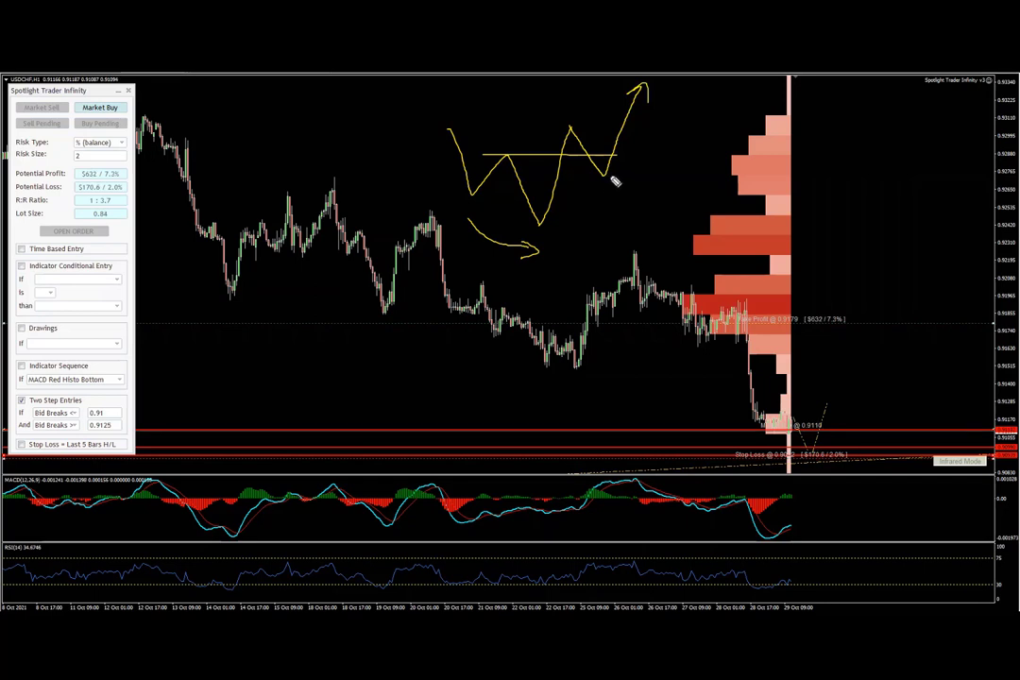
mouse_move(615, 176)
left_mouse_down()
mouse_move(597, 164)
mouse_move(599, 192)
mouse_move(616, 173)
mouse_move(603, 156)
mouse_move(587, 178)
mouse_move(609, 192)
left_mouse_up()
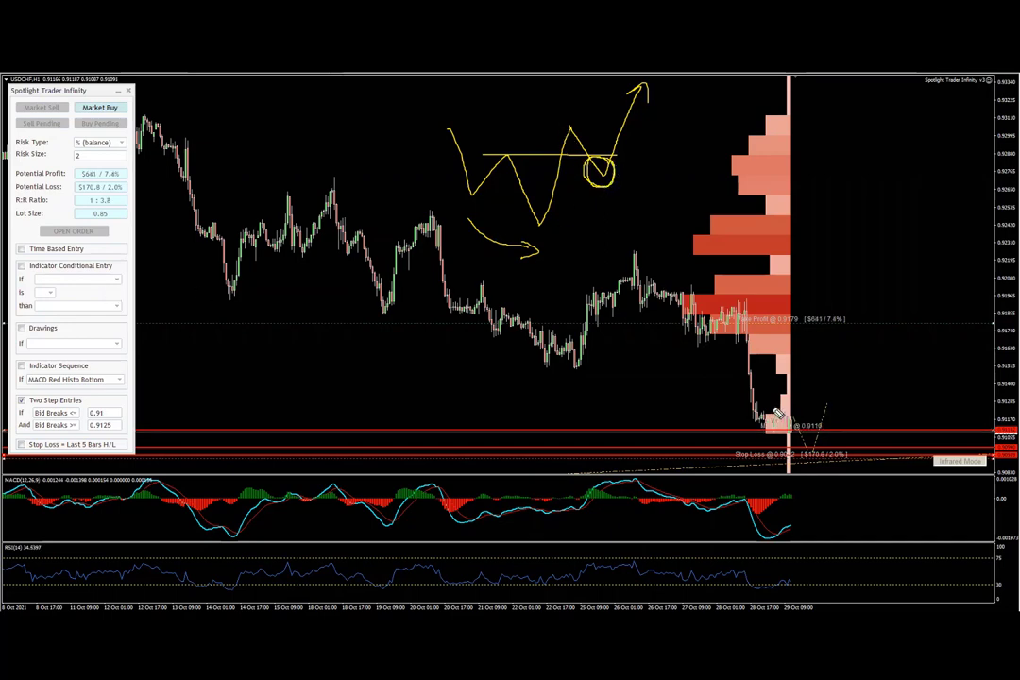
- Turn off Infrared Mode and remove the Market Buy order lines and the horizontal support lines from the chart
left_click(959, 463)
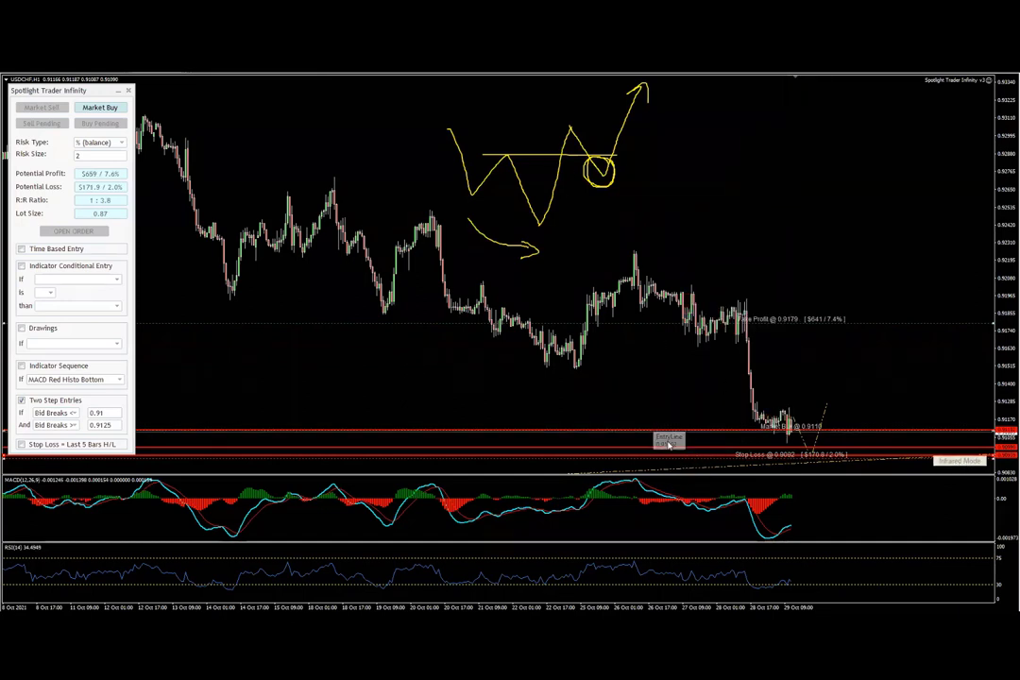
key("Delete")
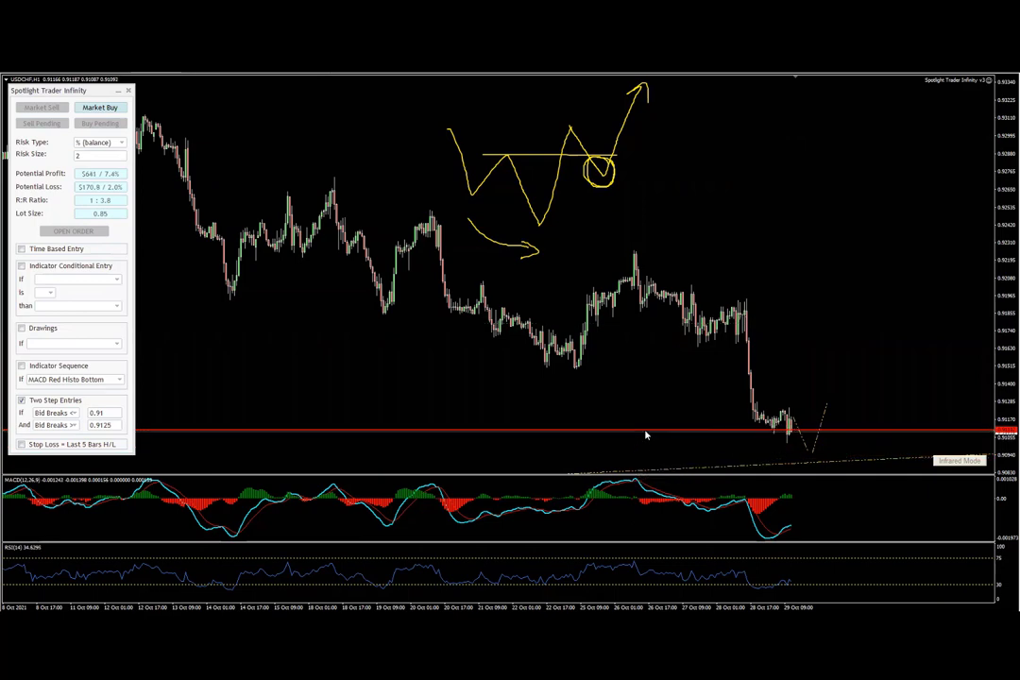
key("Delete")
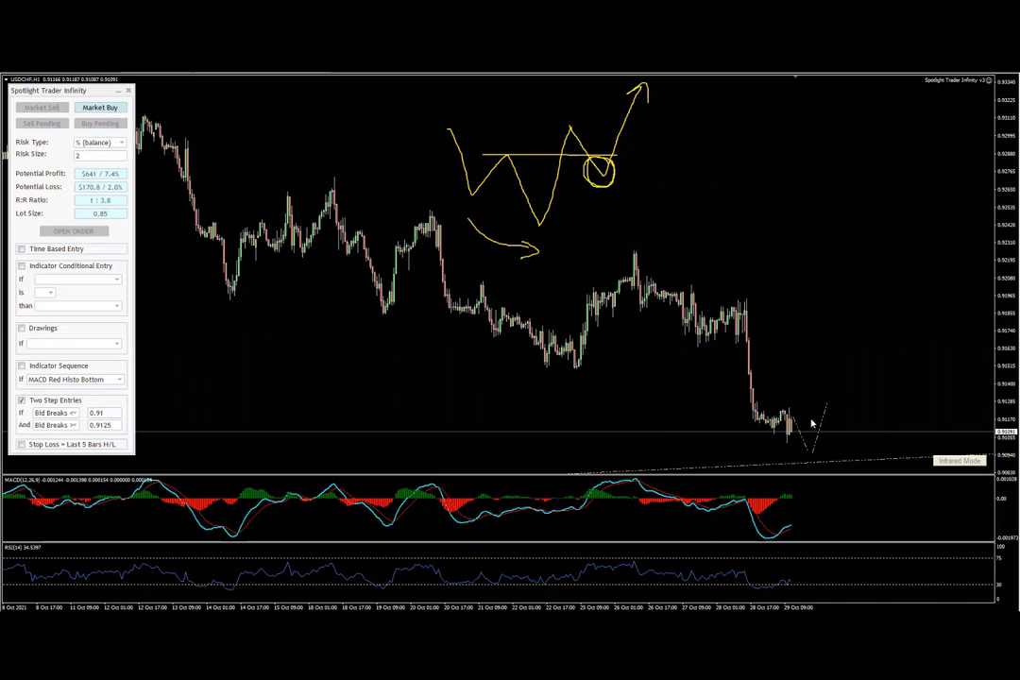
- Sketch the expected dip and break above the recent high, with trend strokes around the price and on the MACD
left_click_drag(780, 413, 852, 409)
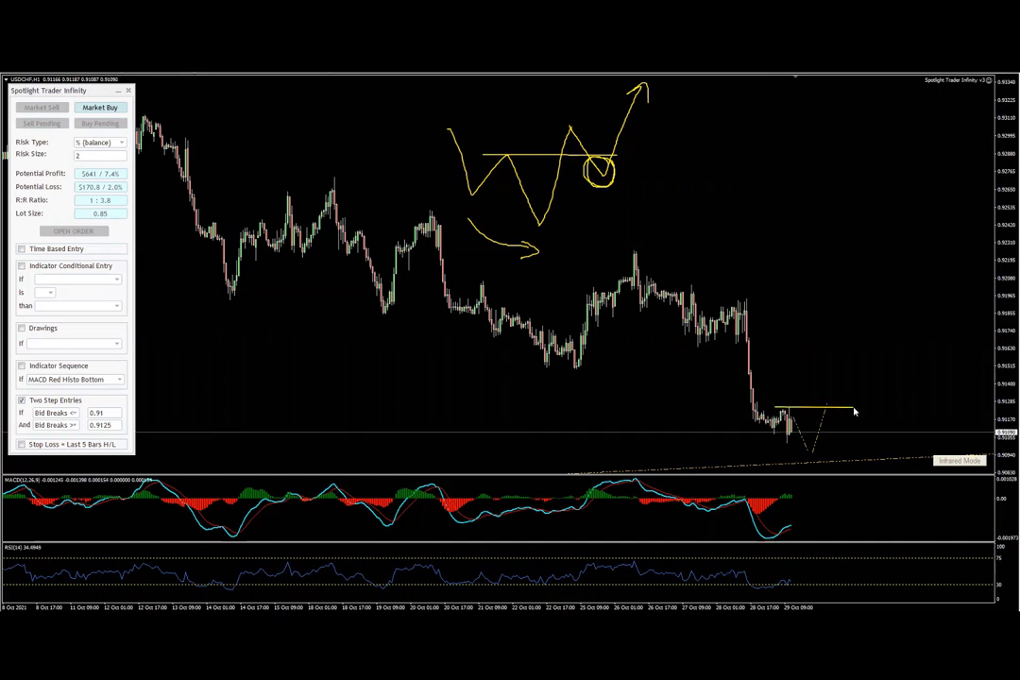
mouse_move(789, 415)
left_mouse_down()
mouse_move(816, 454)
mouse_move(833, 399)
left_mouse_up()
left_click_drag(754, 436, 824, 463)
left_click_drag(824, 529, 771, 544)
left_click_drag(780, 408, 831, 389)
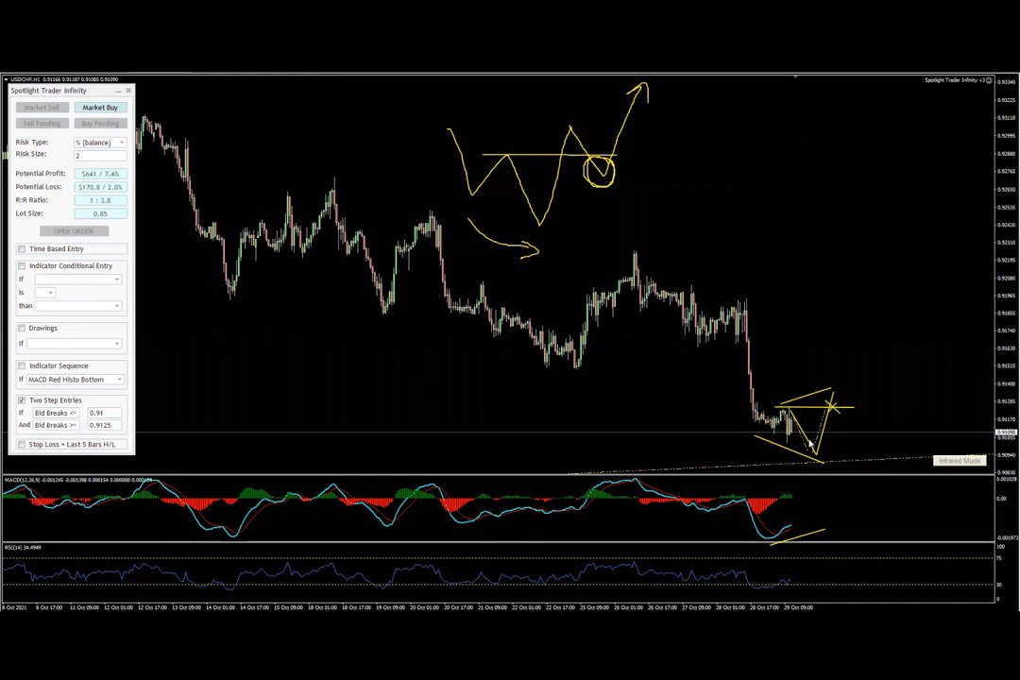
- Mark the breakout level and rally after the 25 Oct low as a comparison, and clear all freehand sketches
left_click_drag(532, 325, 630, 325)
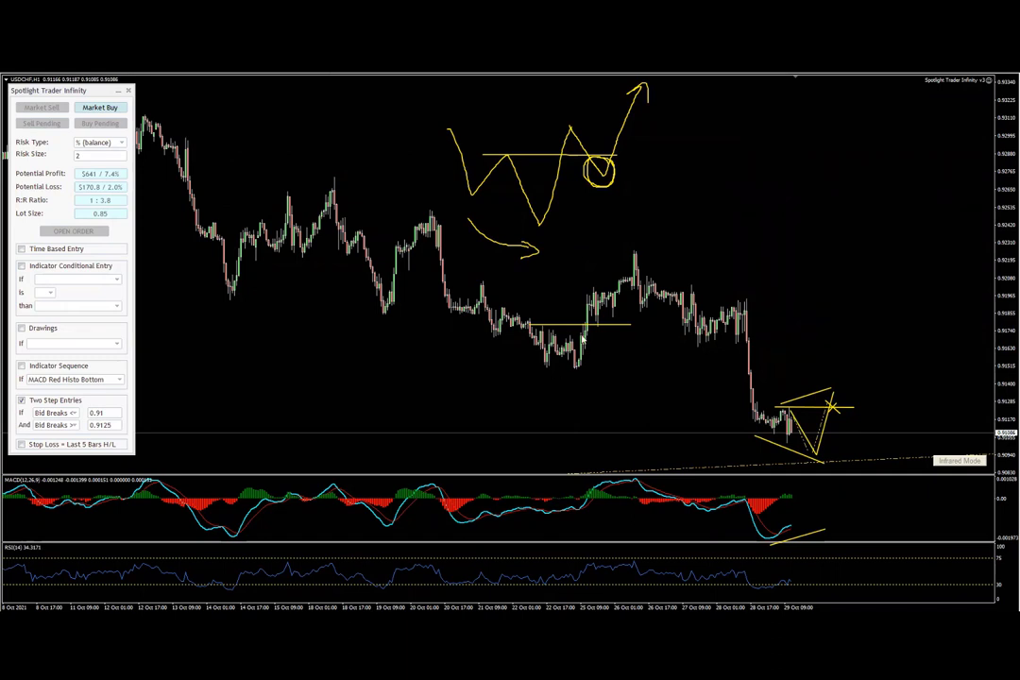
left_click_drag(574, 366, 634, 238)
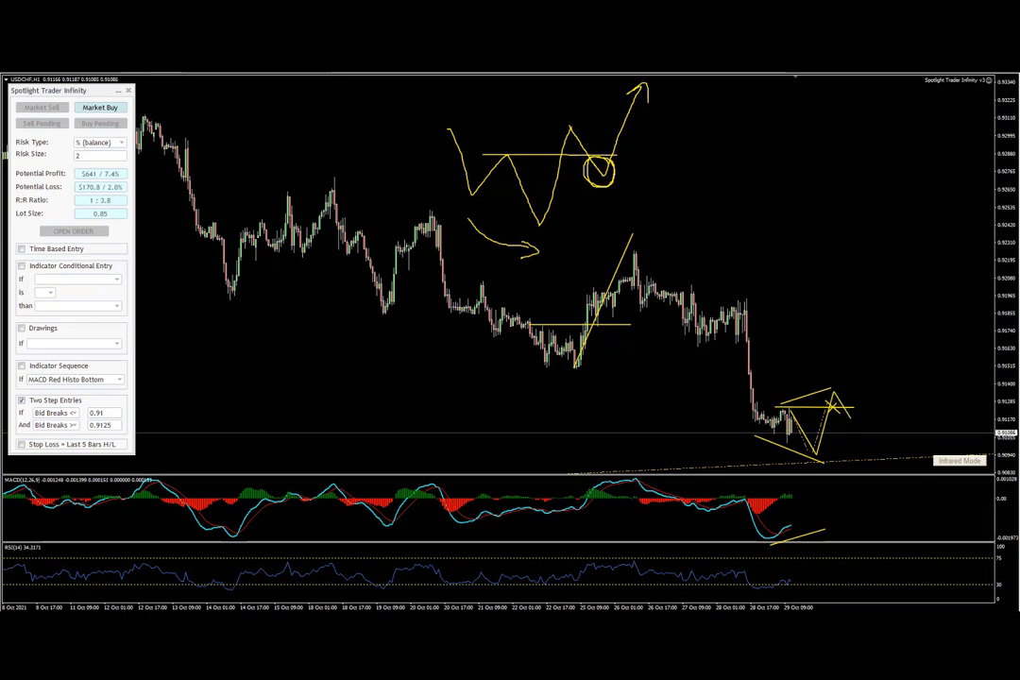
key("Escape")
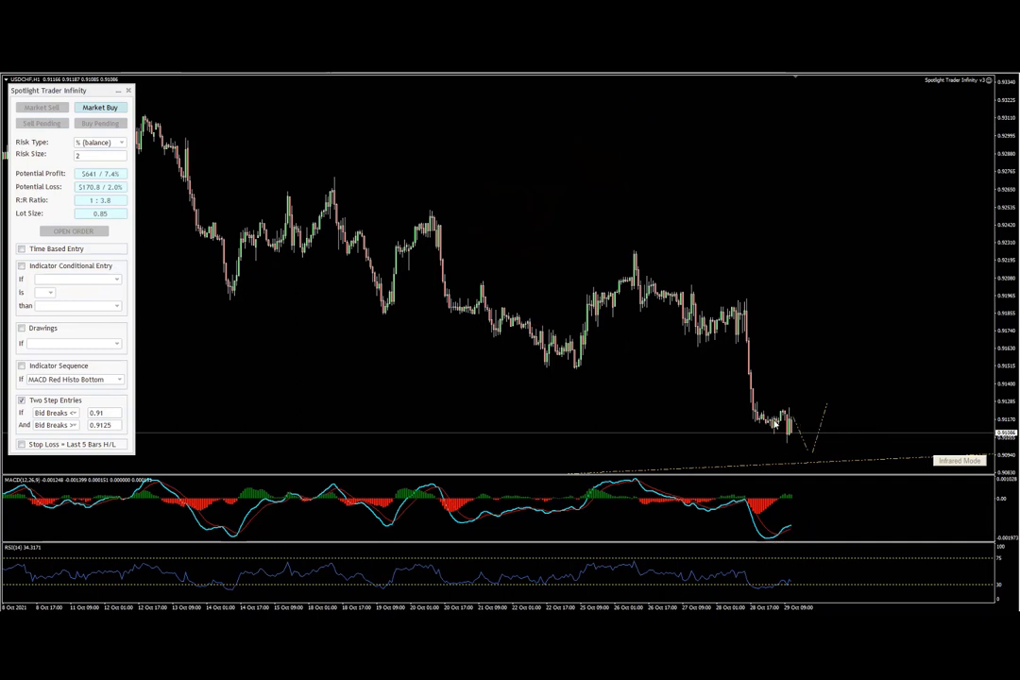
- Mark the recent consolidation with two freehand lines, place a horizontal line at its lower edge, and remove all three
left_click_drag(751, 413, 896, 412)
left_click_drag(747, 428, 927, 429)
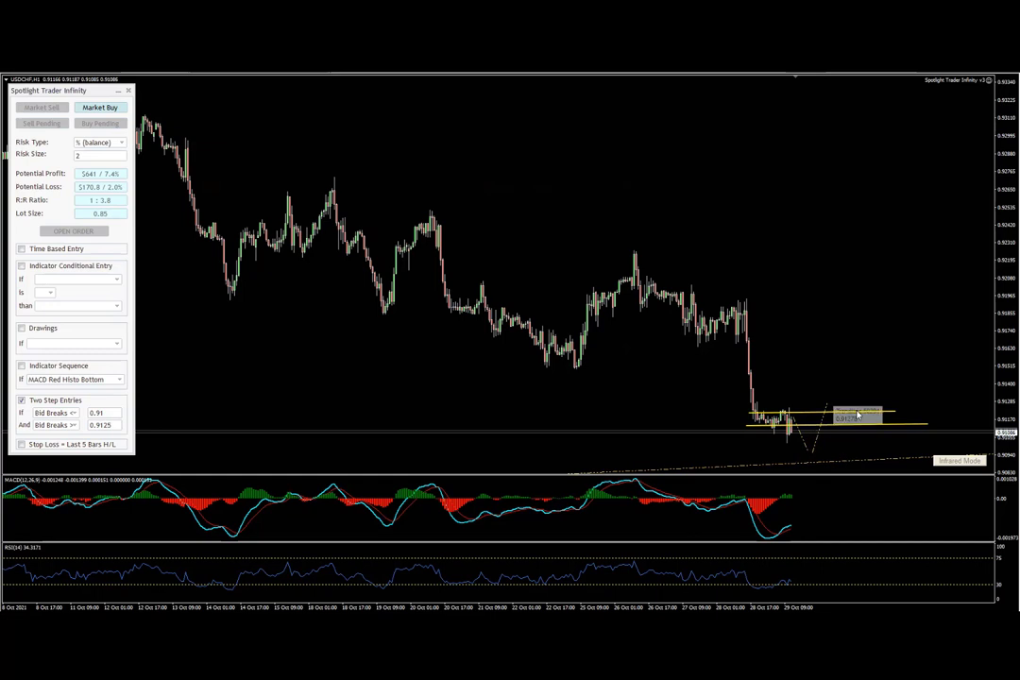
left_click_drag(876, 428, 877, 426)
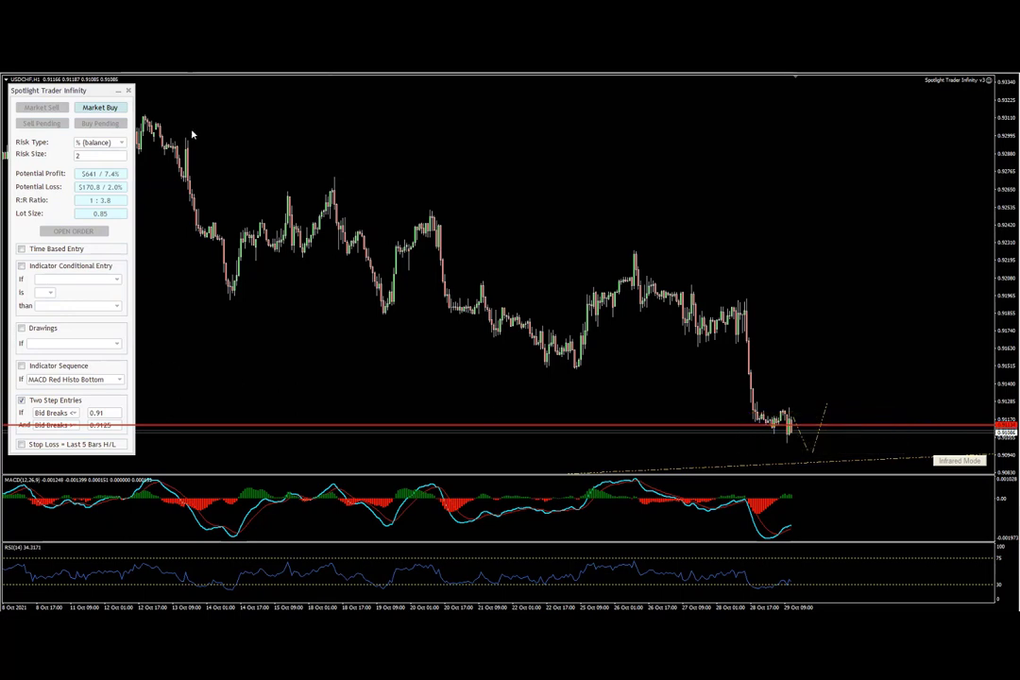
right_click(338, 425)
left_click(364, 459)
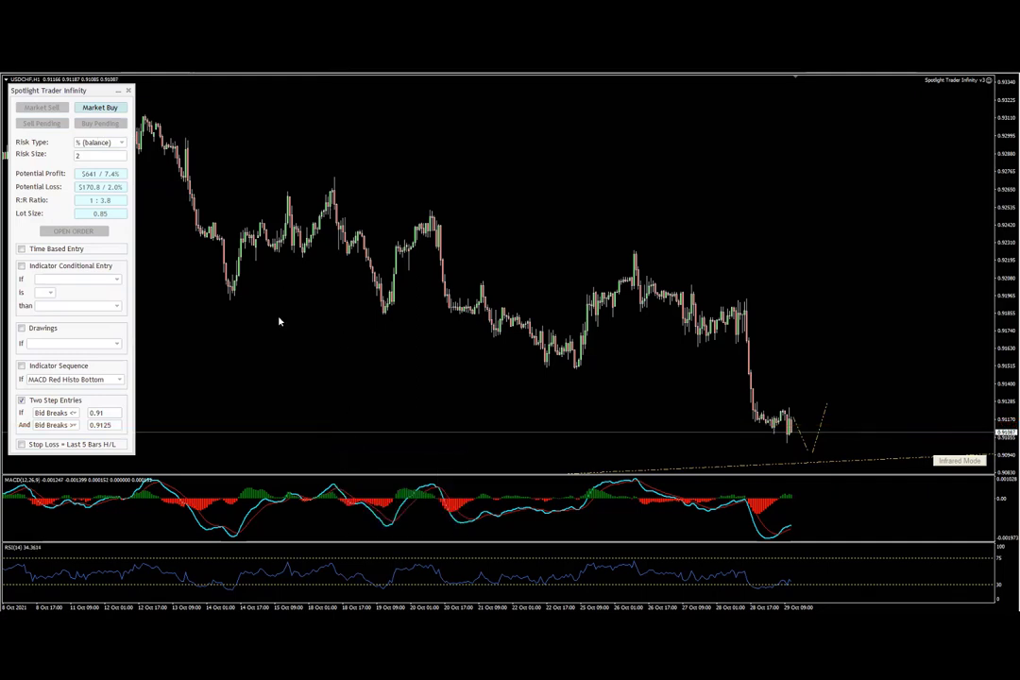
- Start a Buy Pending order setup with take profit at 0.9184 and stop loss at 0.9089
left_click(111, 124)
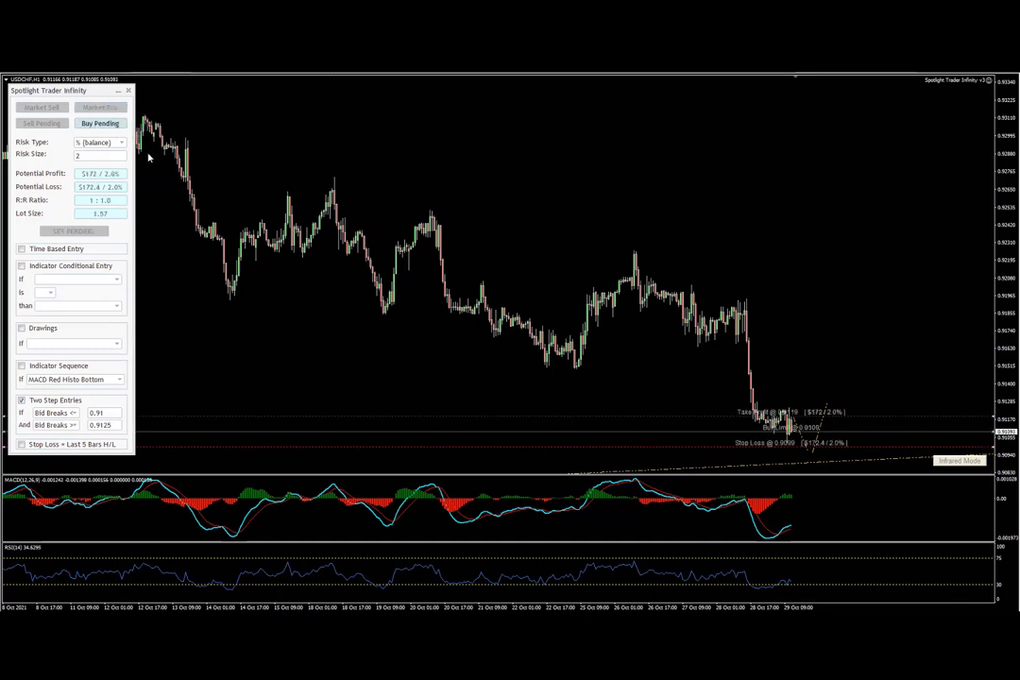
left_click_drag(696, 416, 696, 316)
left_click_drag(715, 446, 712, 466)
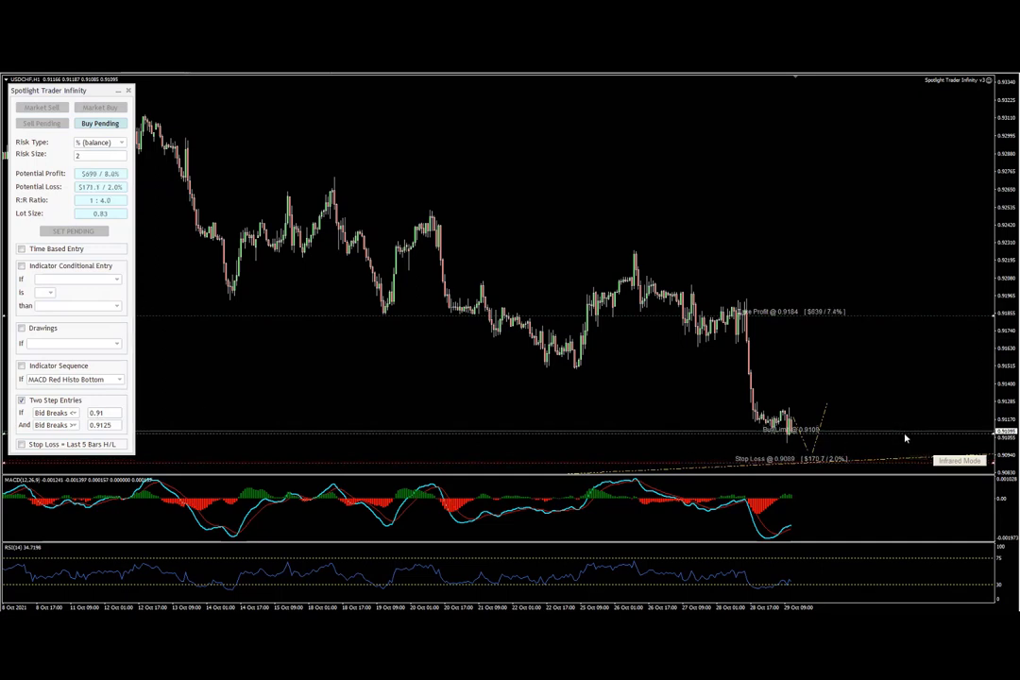
- Annotate both Two Step Entries conditions and sketch the matching dip and break above the recent high on the chart
mouse_move(143, 407)
left_mouse_down()
mouse_move(160, 408)
mouse_move(144, 414)
left_mouse_up()
left_click_drag(798, 444, 814, 452)
left_click_drag(143, 424, 142, 432)
left_click_drag(773, 407, 893, 407)
mouse_move(817, 416)
left_mouse_down()
mouse_move(828, 397)
mouse_move(832, 409)
left_mouse_up()
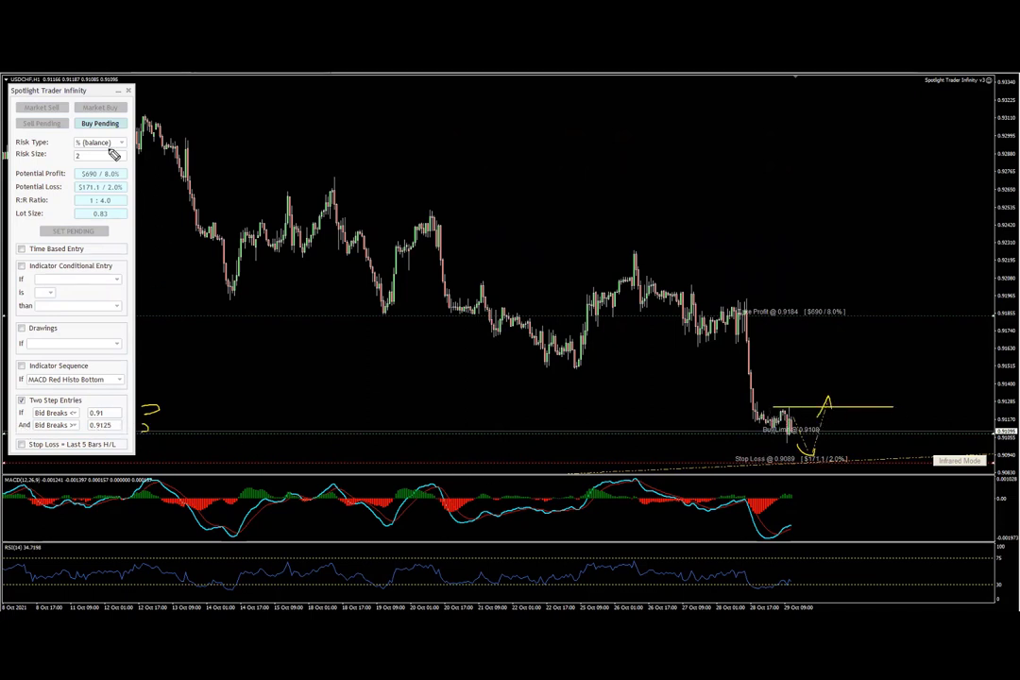
- Circle the pending entry level after the breakout and sketch the pullback into it and the rally towards take profit
mouse_move(857, 428)
left_mouse_down()
mouse_move(846, 437)
mouse_move(859, 430)
left_mouse_up()
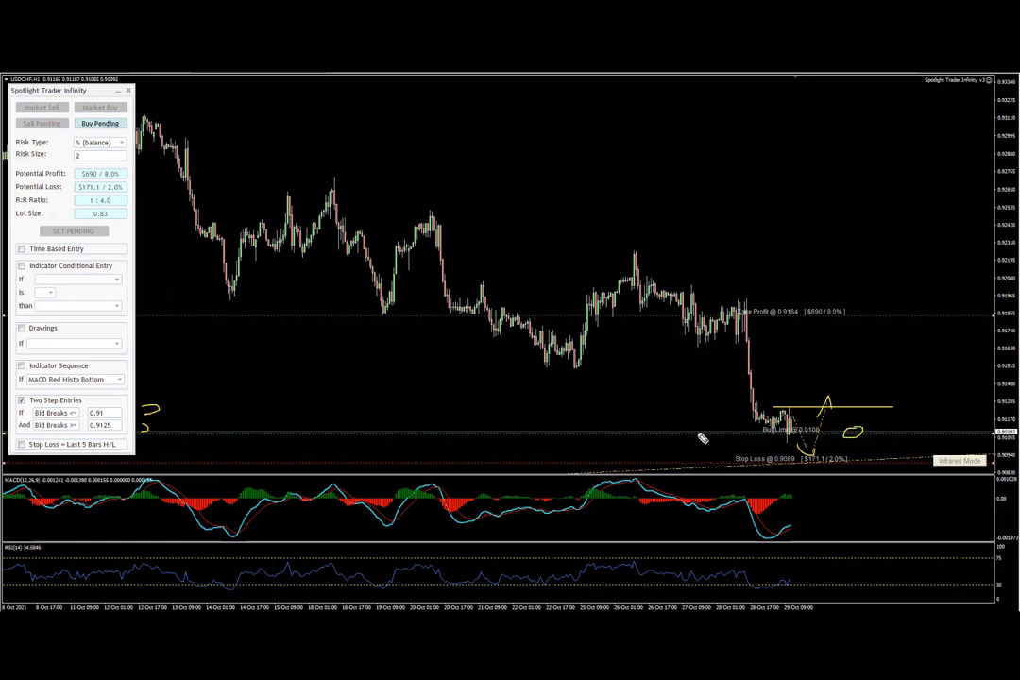
left_click_drag(755, 441, 787, 441)
left_click_drag(859, 401, 849, 409)
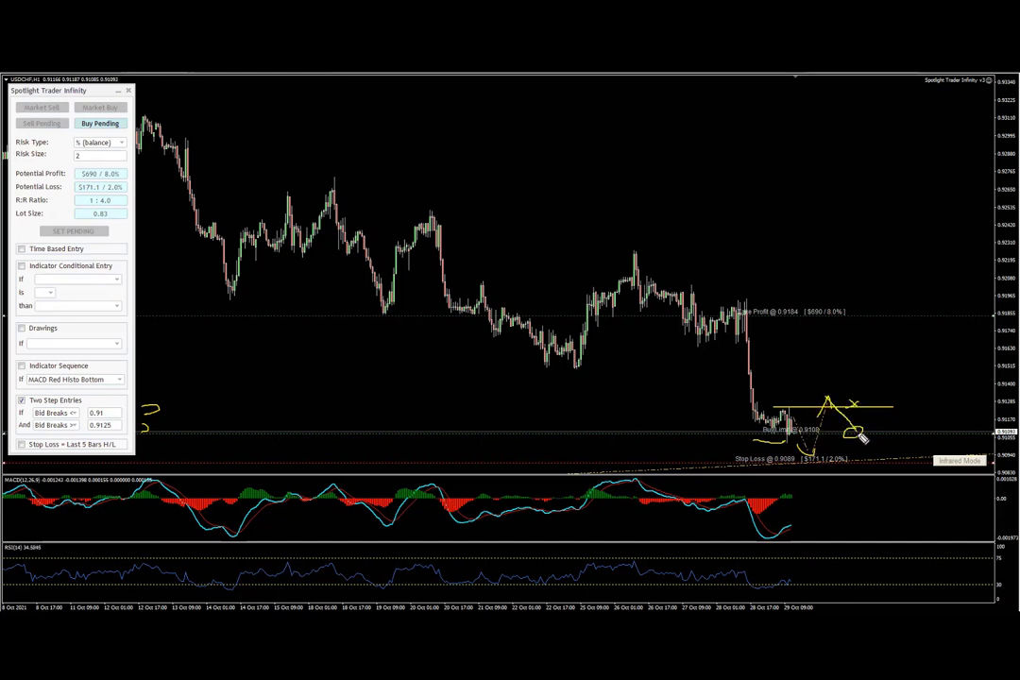
mouse_move(820, 450)
left_mouse_down()
mouse_move(829, 392)
mouse_move(856, 434)
mouse_move(854, 423)
left_mouse_up()
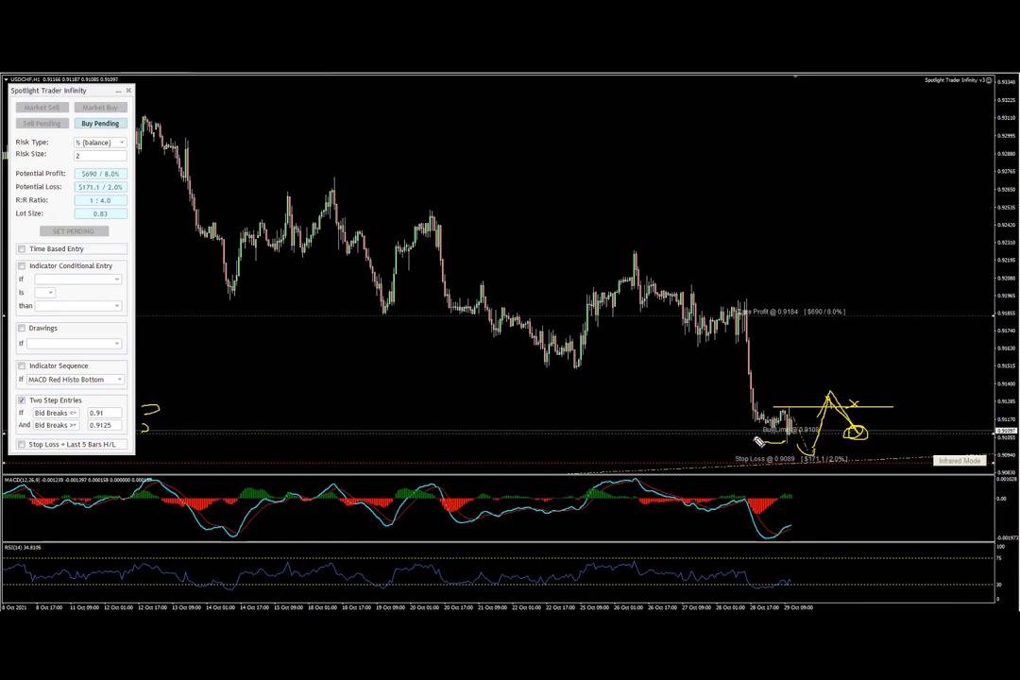
left_click_drag(858, 433, 890, 327)
- Sketch a W-shaped reversal above the price with its breakout line and circled pullback, and clear all freehand annotations
mouse_move(532, 127)
left_mouse_down()
mouse_move(539, 172)
mouse_move(583, 198)
mouse_move(626, 114)
mouse_move(686, 85)
left_mouse_up()
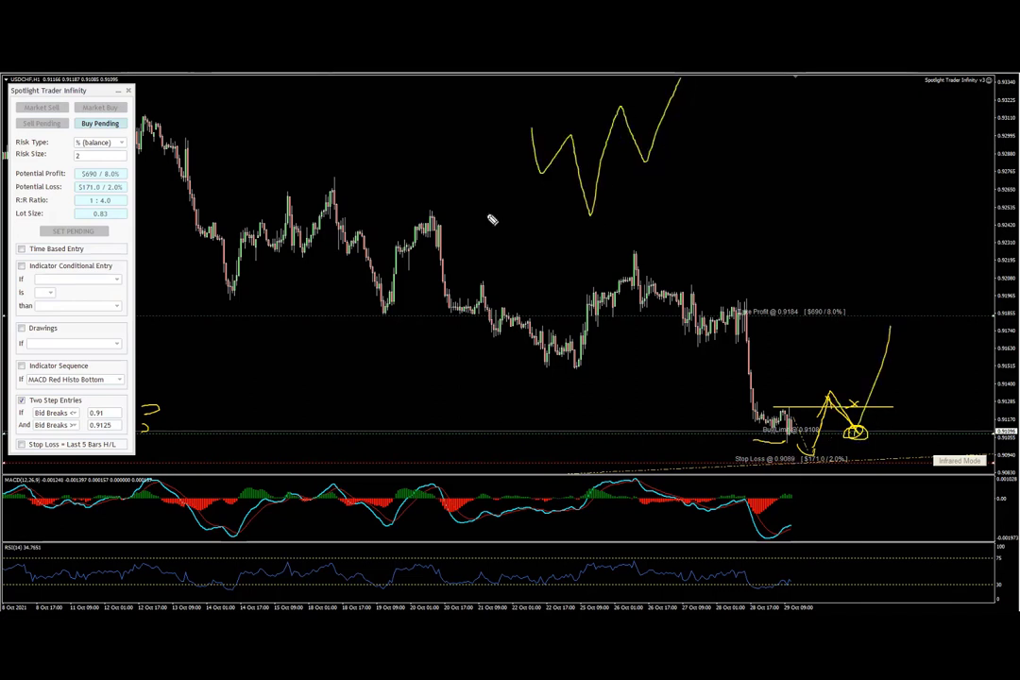
mouse_move(653, 143)
left_mouse_down()
mouse_move(645, 166)
mouse_move(663, 152)
left_mouse_up()
left_click_drag(547, 139, 713, 146)
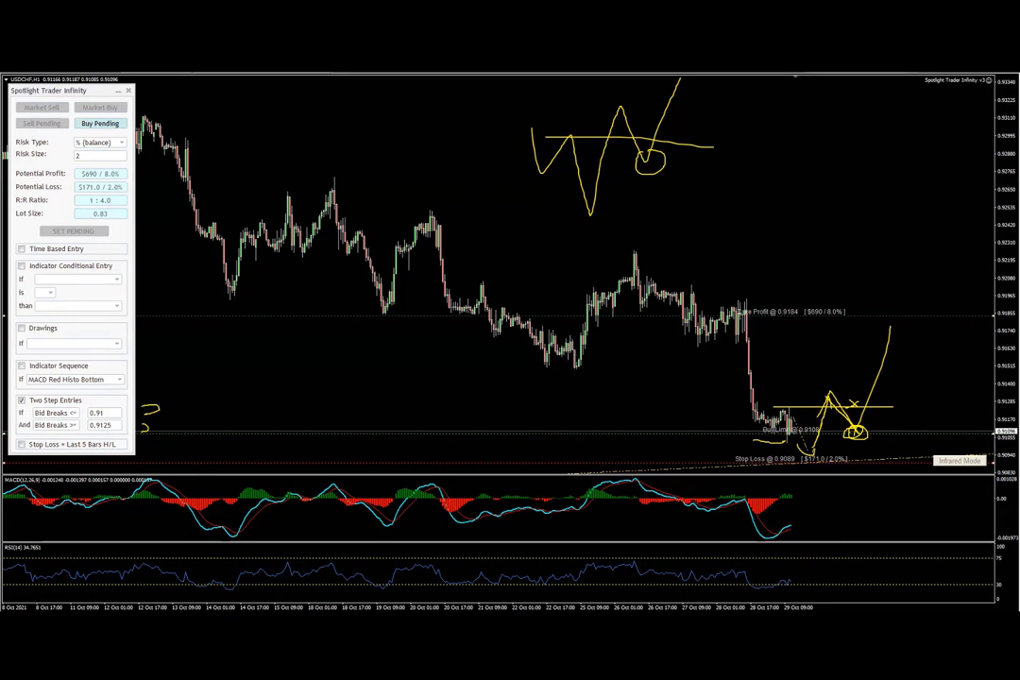
key("Escape")
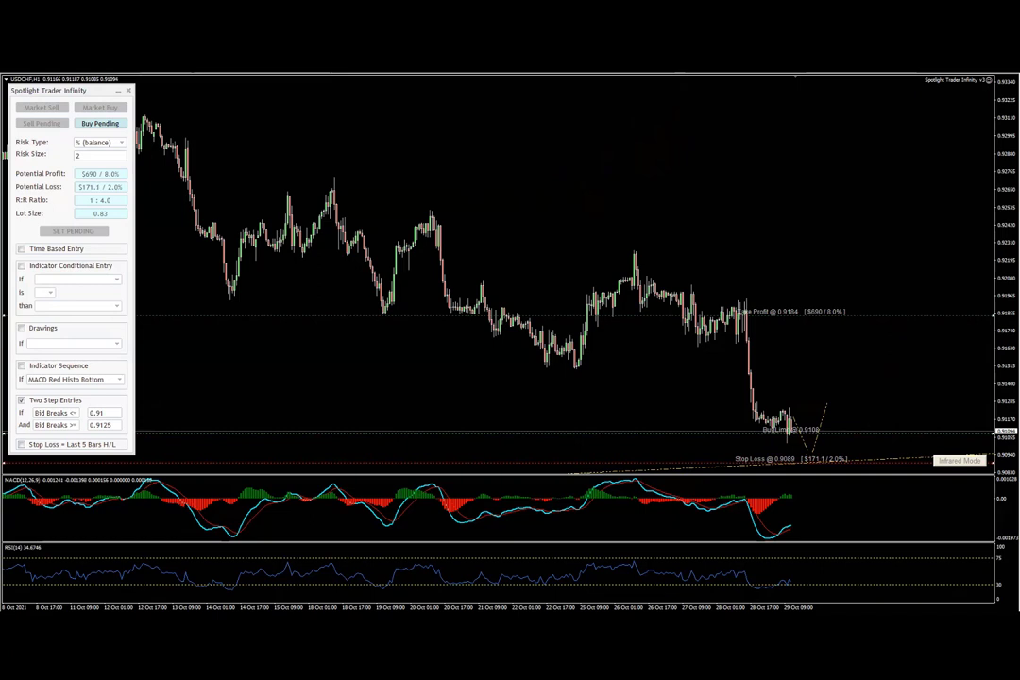